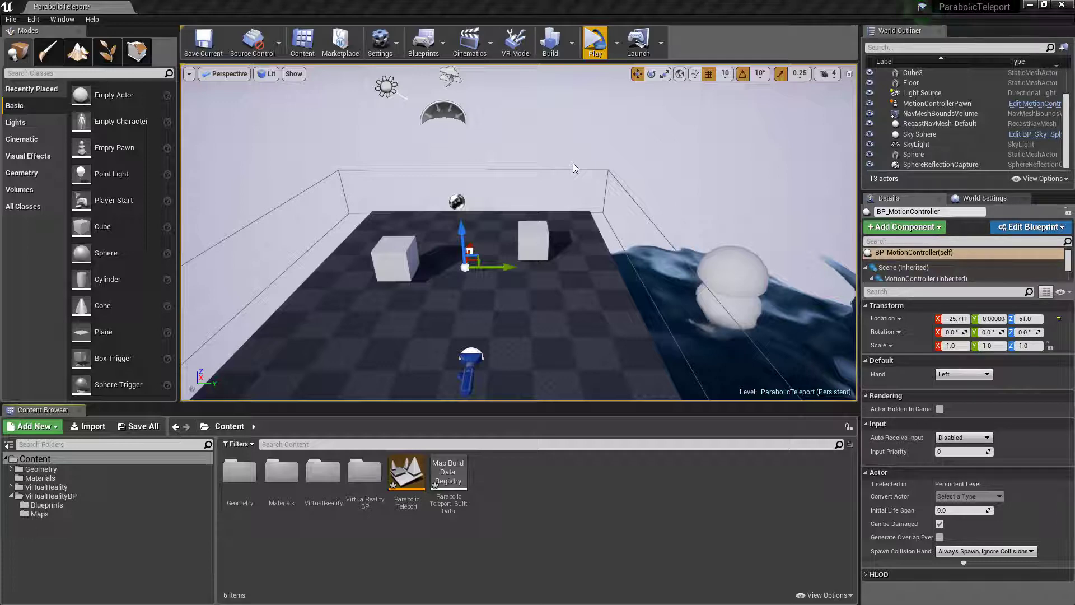
# Select the Sky Sphere, browse content packs without adding any, then select MotionControllerPawn
pyautogui.click(726, 188)
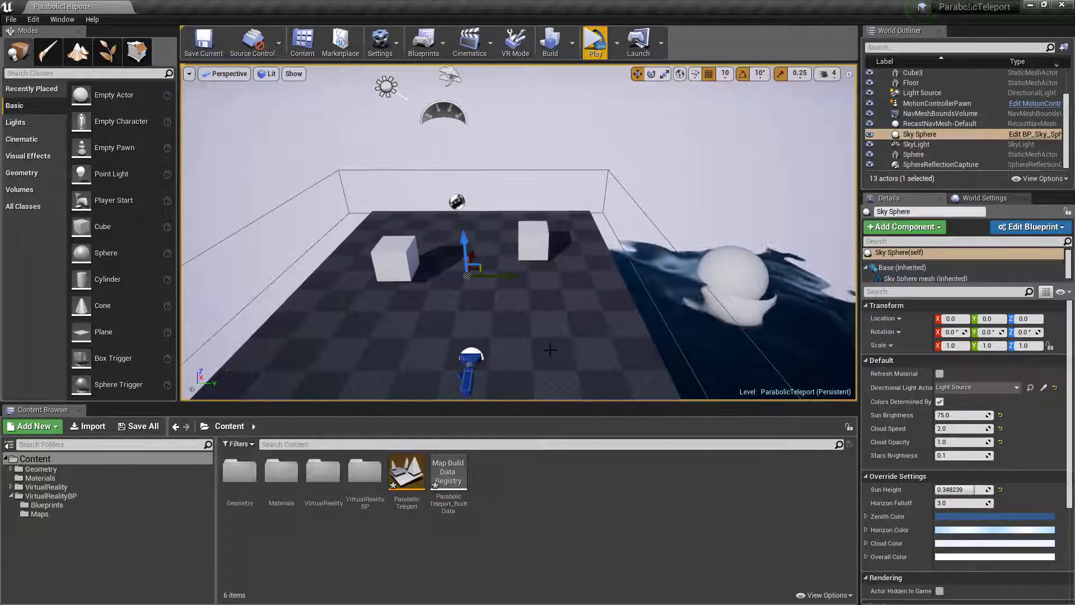
pyautogui.click(45, 430)
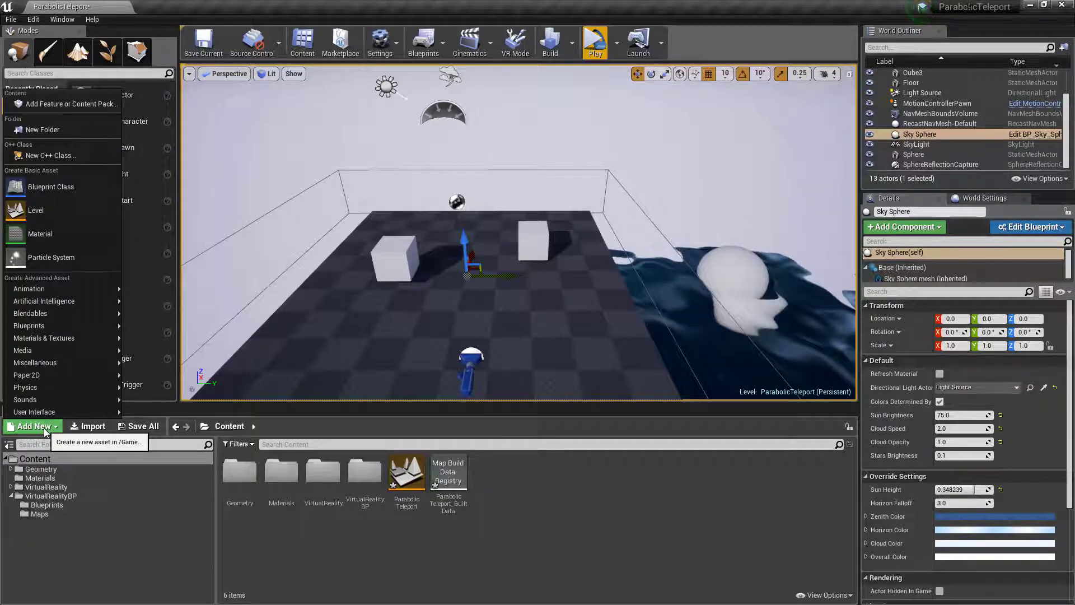
pyautogui.click(49, 105)
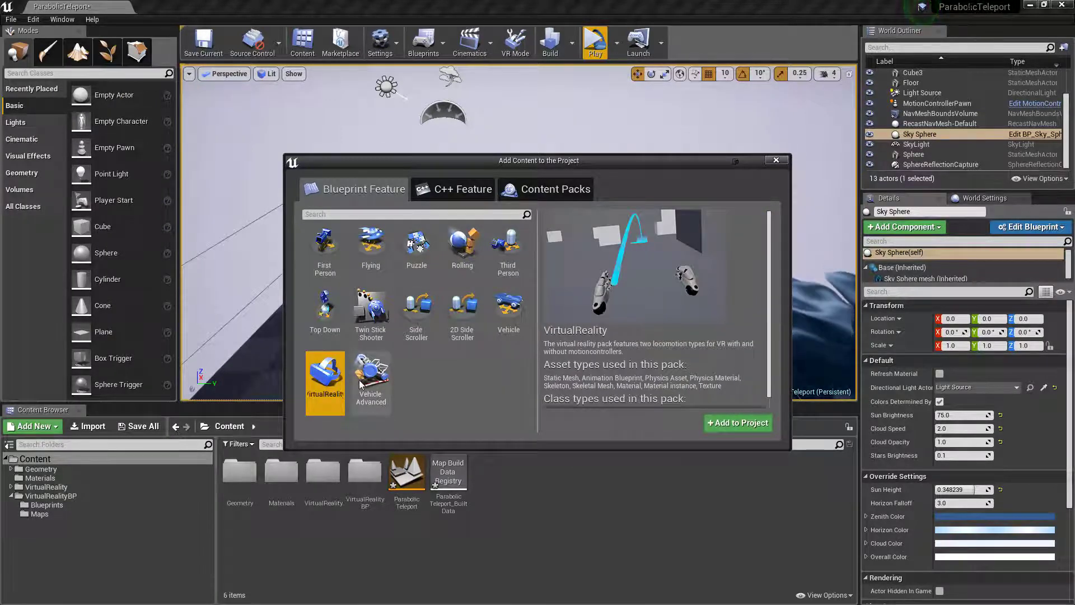
pyautogui.click(776, 160)
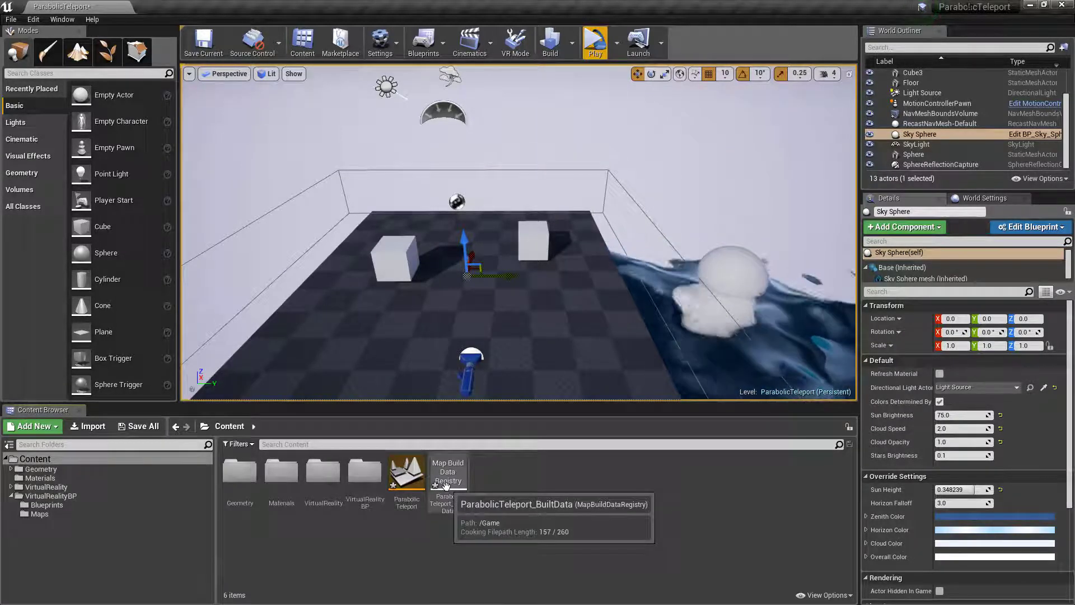
pyautogui.click(470, 369)
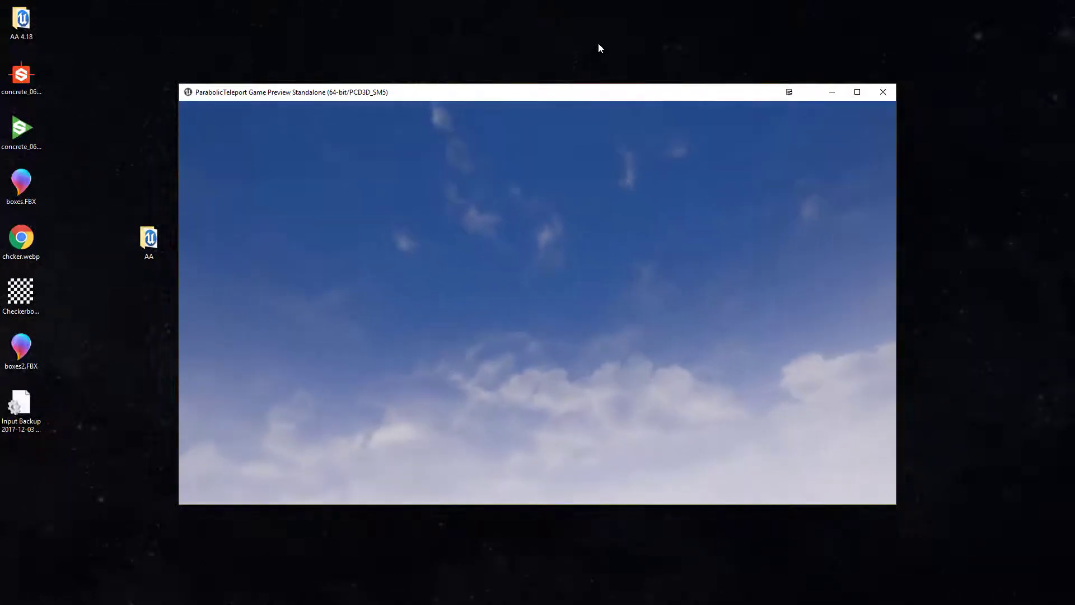
# Exit the game preview and select the MotionControllerPawn, then the NavMeshBoundsVolume
pyautogui.press('Escape')
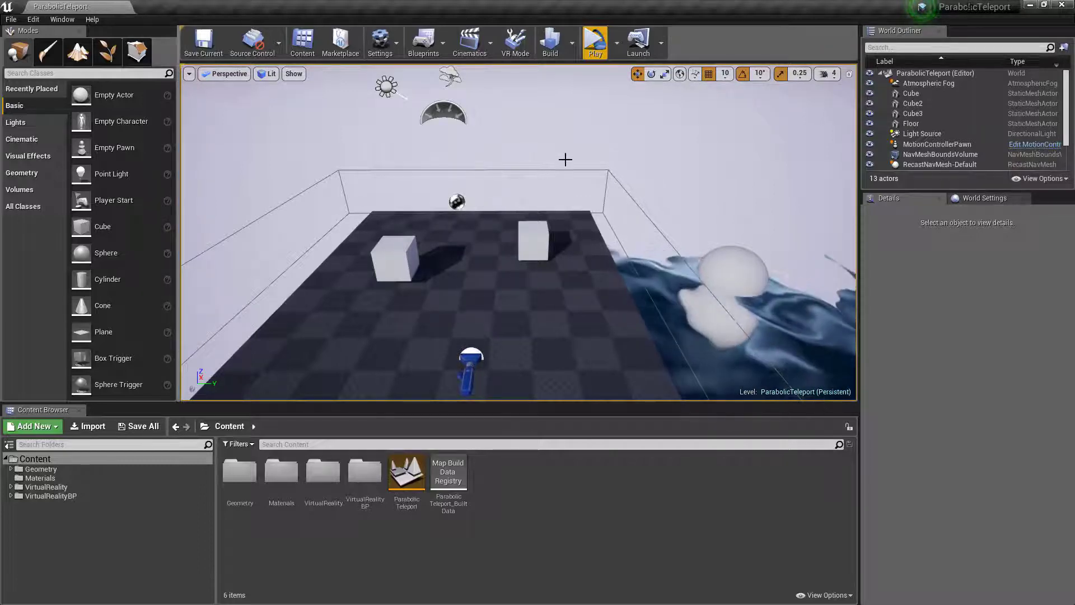
pyautogui.click(461, 379)
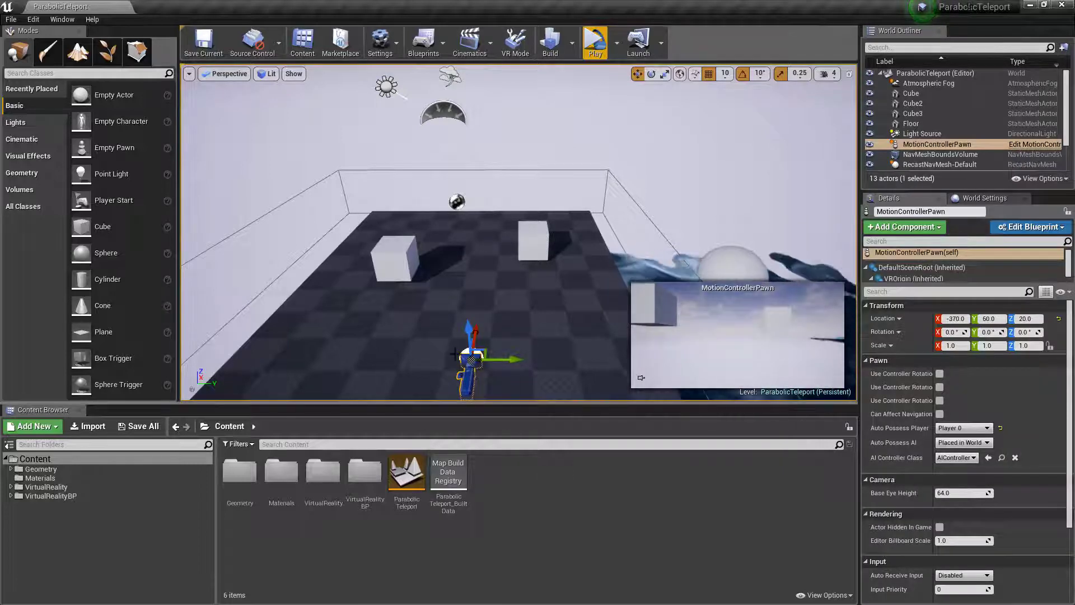
pyautogui.click(576, 144)
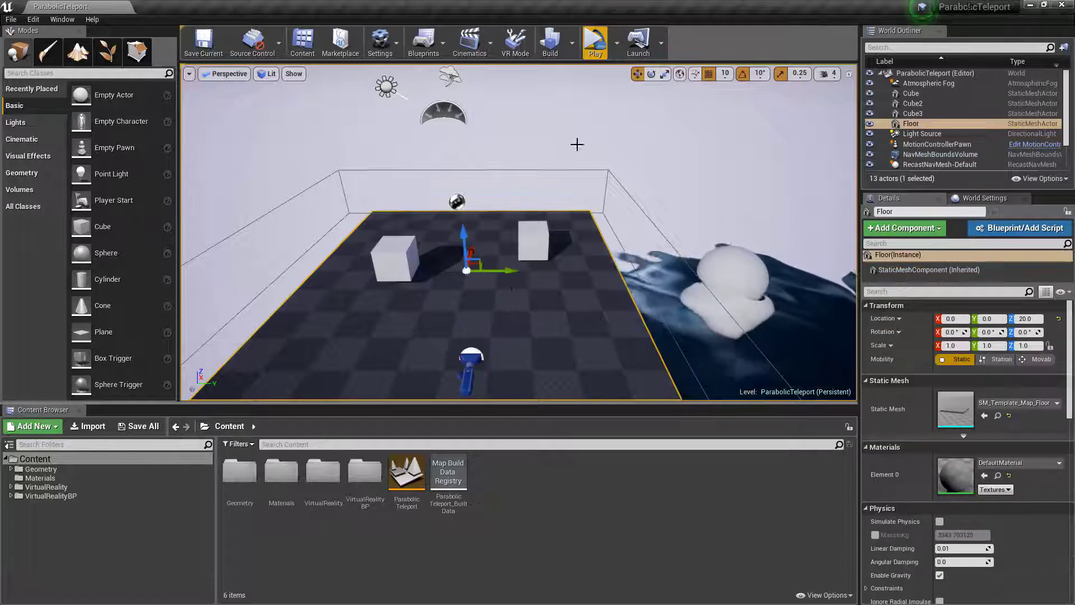
pyautogui.click(566, 164)
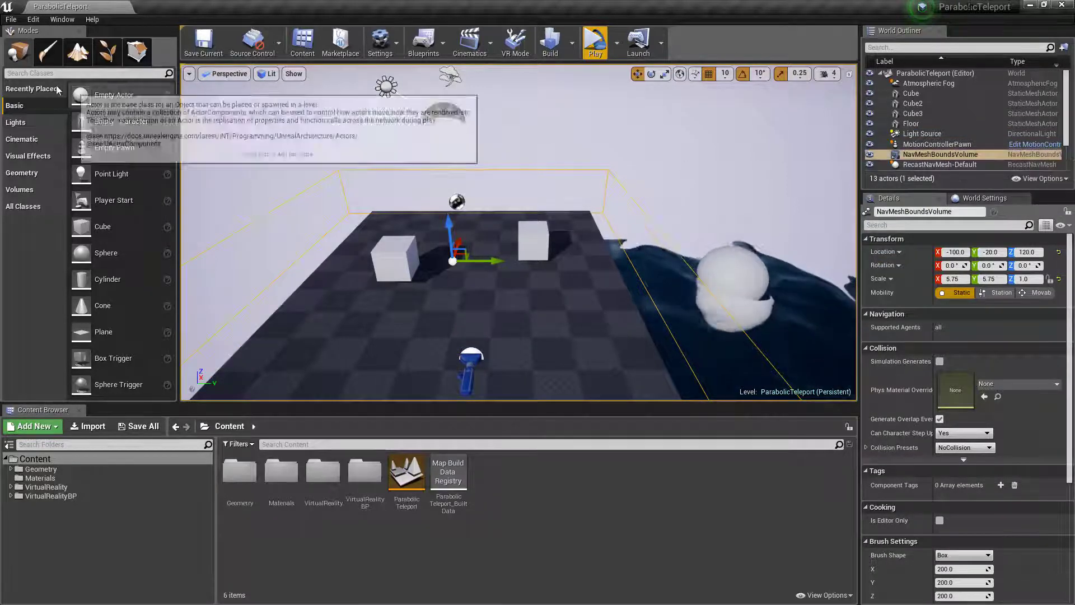
# Filter classes by 'nav', test-place a Nav Mesh Bounds Volume, undo it, and reselect the existing one
pyautogui.click(32, 74)
pyautogui.write('nav')
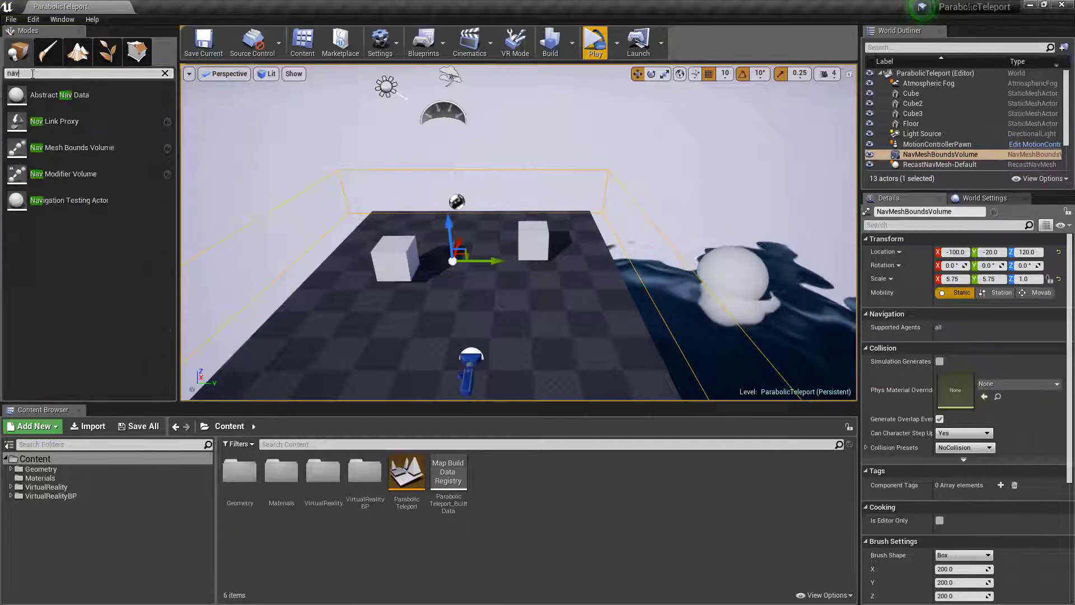
pyautogui.write('mas')
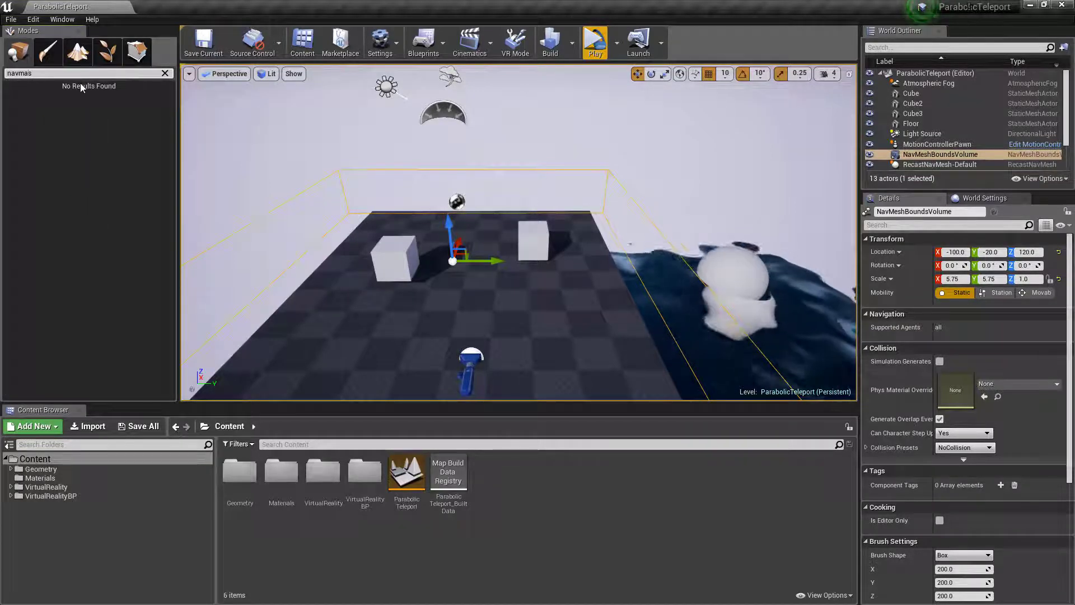
pyautogui.press('BackSpace')
pyautogui.press('BackSpace')
pyautogui.press('BackSpace')
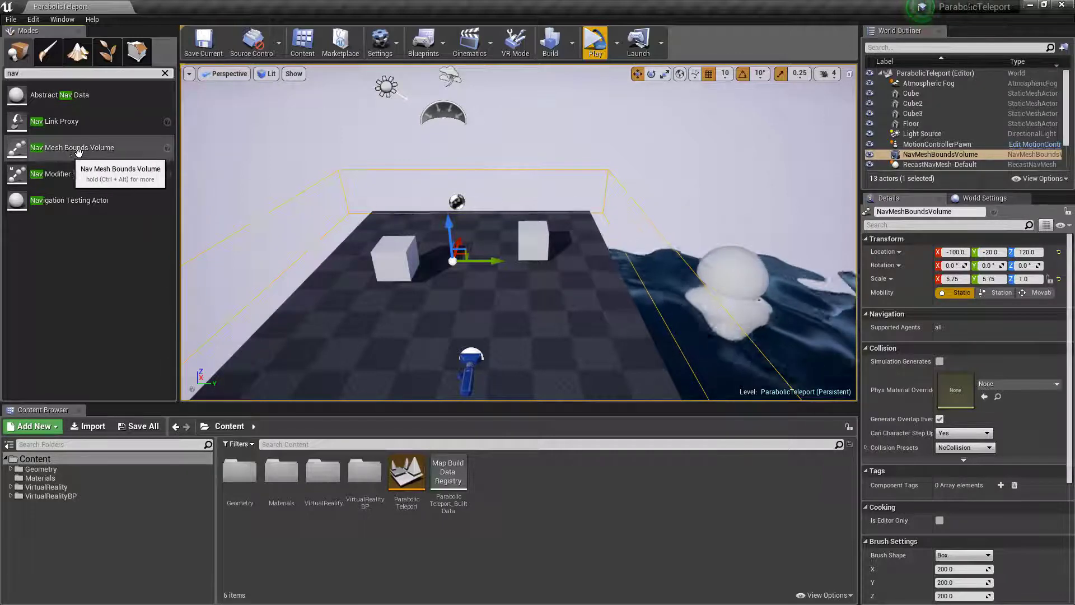
pyautogui.moveTo(92, 150); pyautogui.dragTo(308, 221)
pyautogui.hotkey('ctrl', 'z')
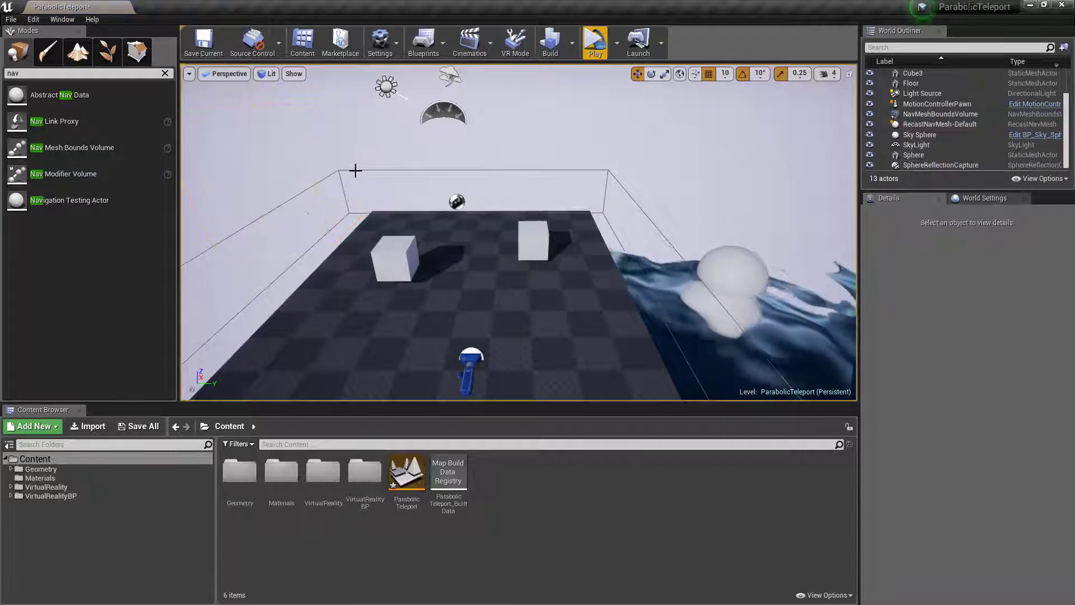
pyautogui.click(404, 209)
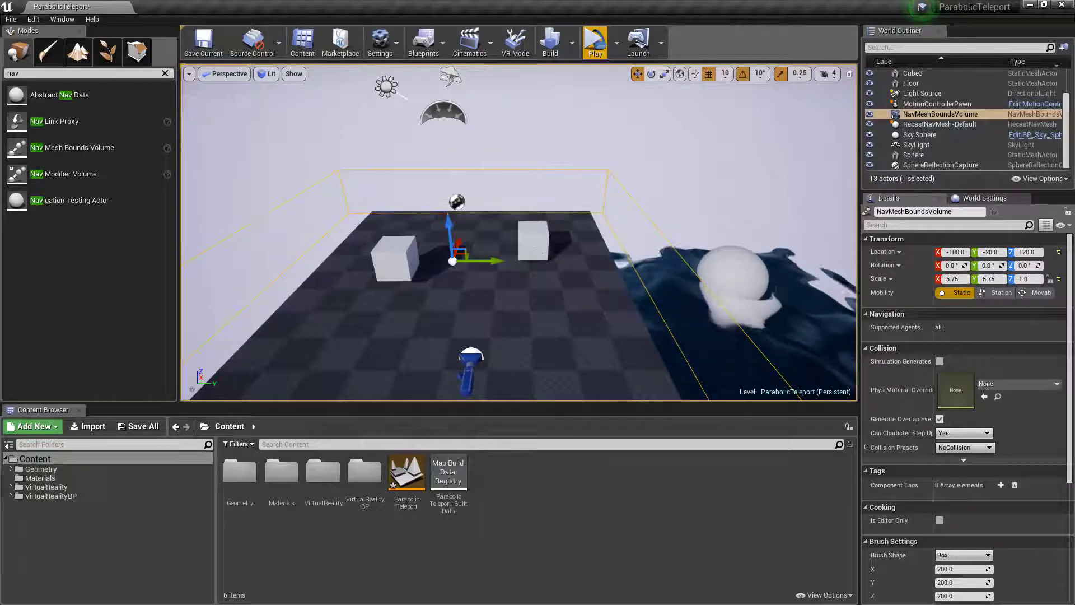
# Turn on the navigation mesh display with P and frame the whole floor
pyautogui.press('p')
pyautogui.moveTo(518, 232); pyautogui.dragTo(411, 161, button='right')
pyautogui.click(384, 165)
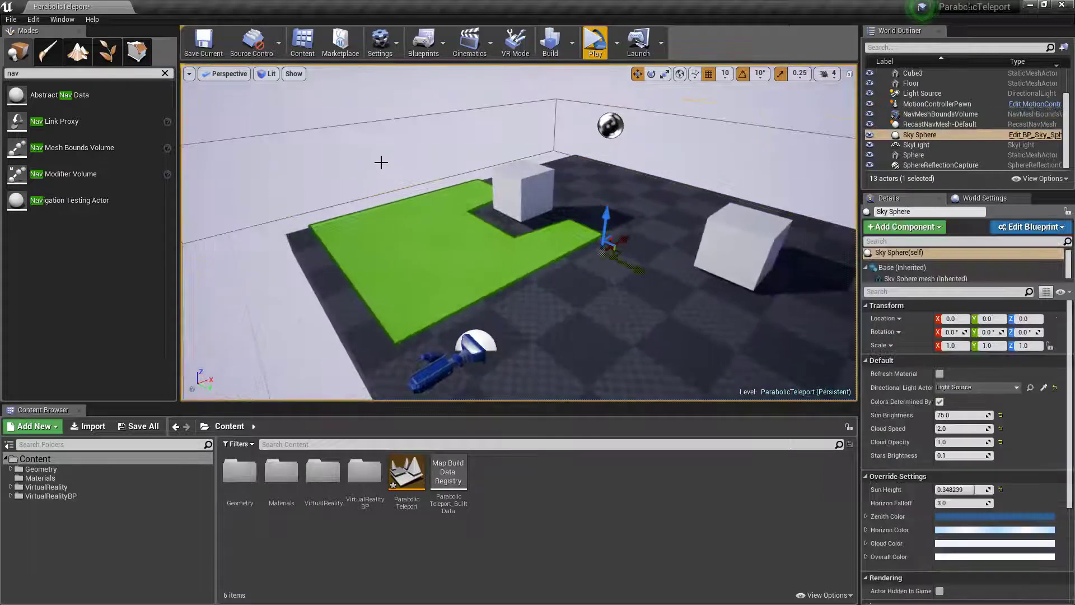
pyautogui.press('p')
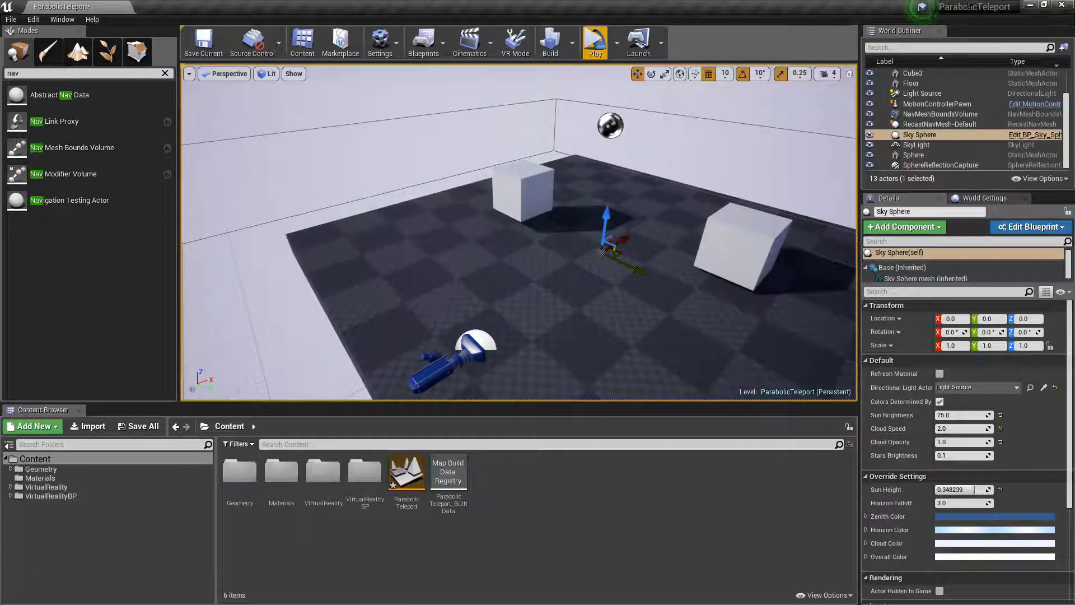
pyautogui.click(554, 311)
pyautogui.press('p')
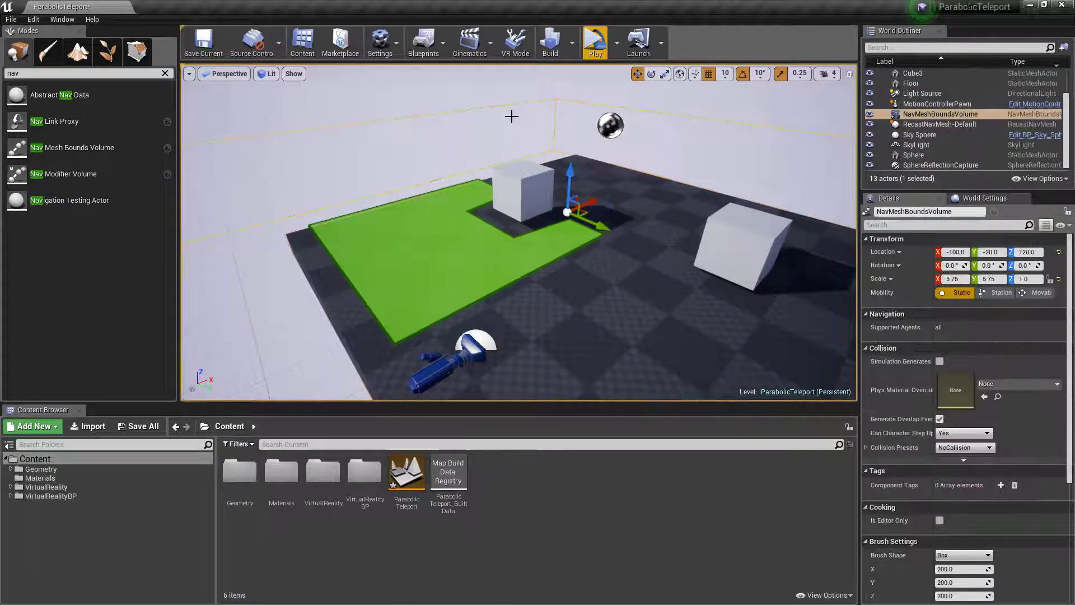
pyautogui.keyDown('alt'); pyautogui.moveTo(512, 114); pyautogui.dragTo(512, 213); pyautogui.keyUp('alt')
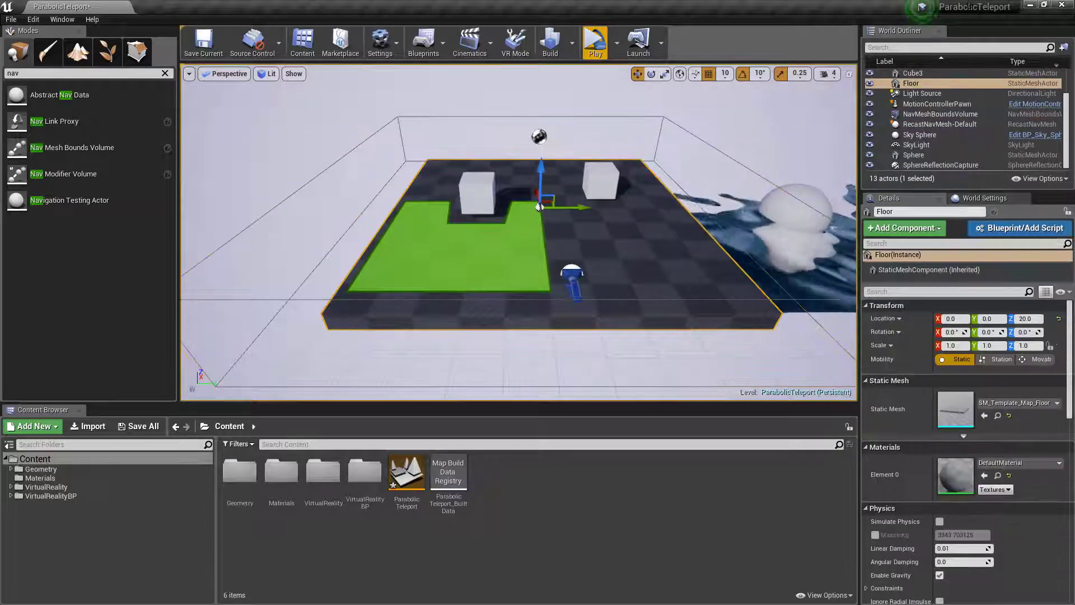
# Nudge the NavMeshBoundsVolume vertically so the green navmesh rebuilds across the floor
pyautogui.click(539, 137)
pyautogui.click(538, 142)
pyautogui.click(538, 142)
pyautogui.keyDown('alt'); pyautogui.moveTo(538, 143); pyautogui.dragTo(504, 168); pyautogui.keyUp('alt')
pyautogui.moveTo(591, 218)
pyautogui.keyDown('alt'); pyautogui.mouseDown()
pyautogui.moveTo(577, 230)
pyautogui.moveTo(590, 218)
pyautogui.mouseUp(); pyautogui.keyUp('alt')
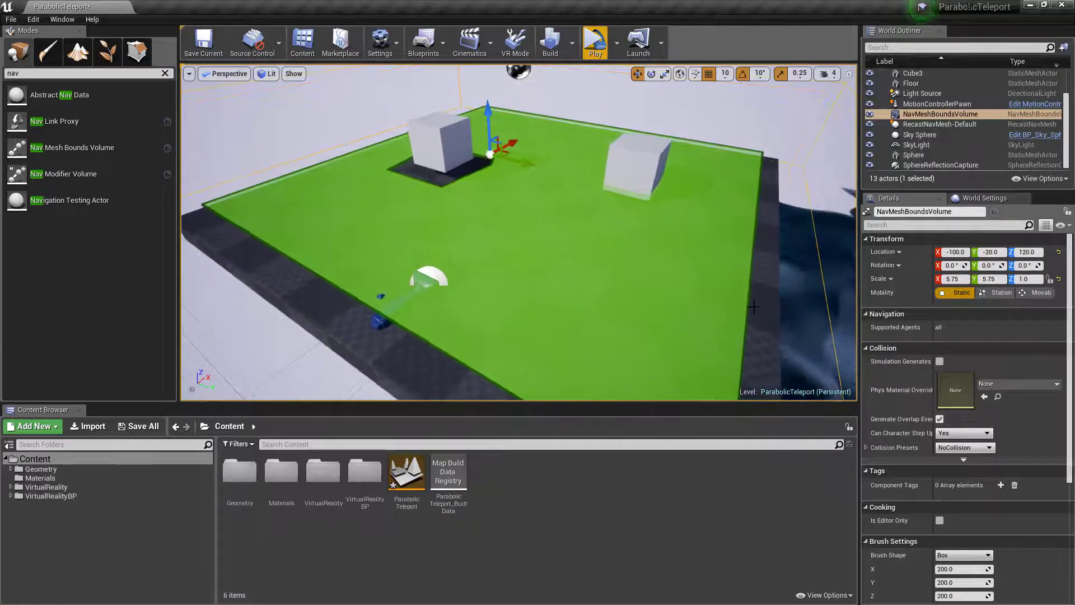
pyautogui.press('p')
pyautogui.press('p')
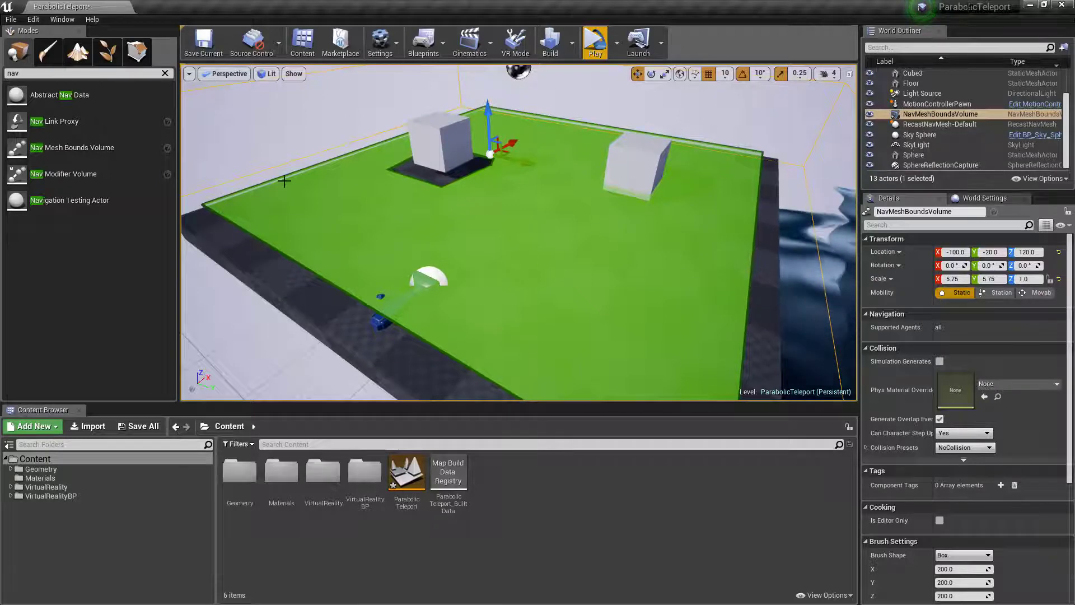
# Select the right-hand cube and scroll through its Details
pyautogui.click(629, 165)
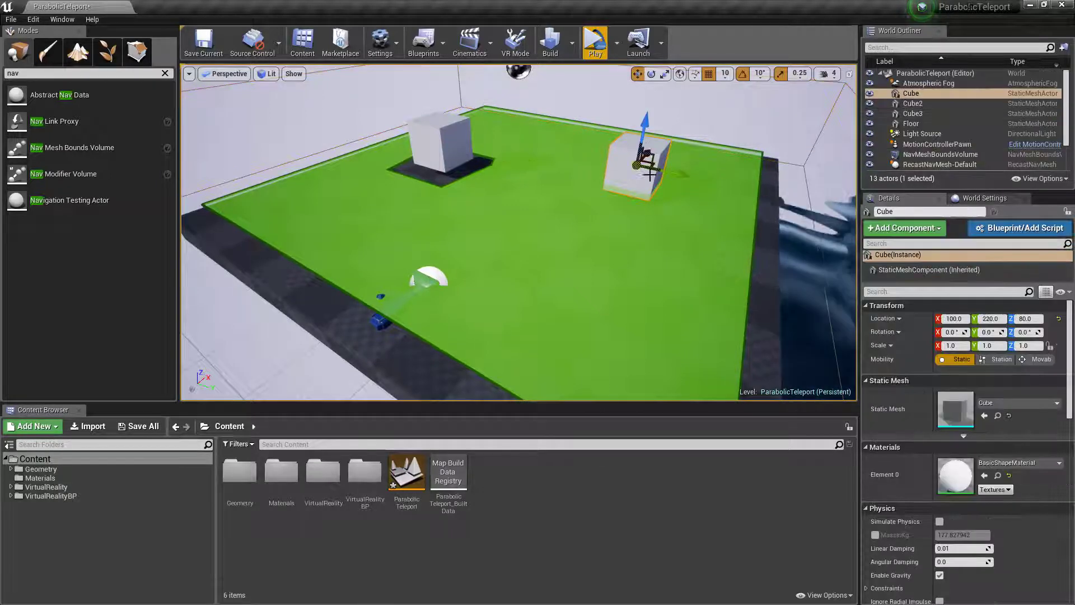
pyautogui.scroll(-3, 979, 479)
pyautogui.scroll(-4, 979, 473)
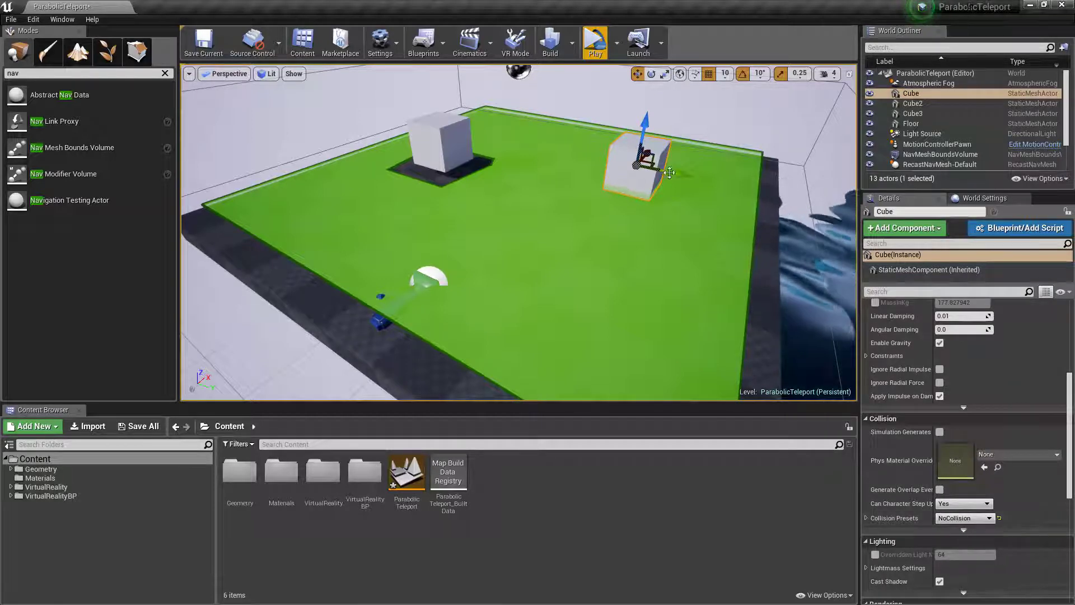
# Stretch Cube2 into a long wall
pyautogui.click(414, 140)
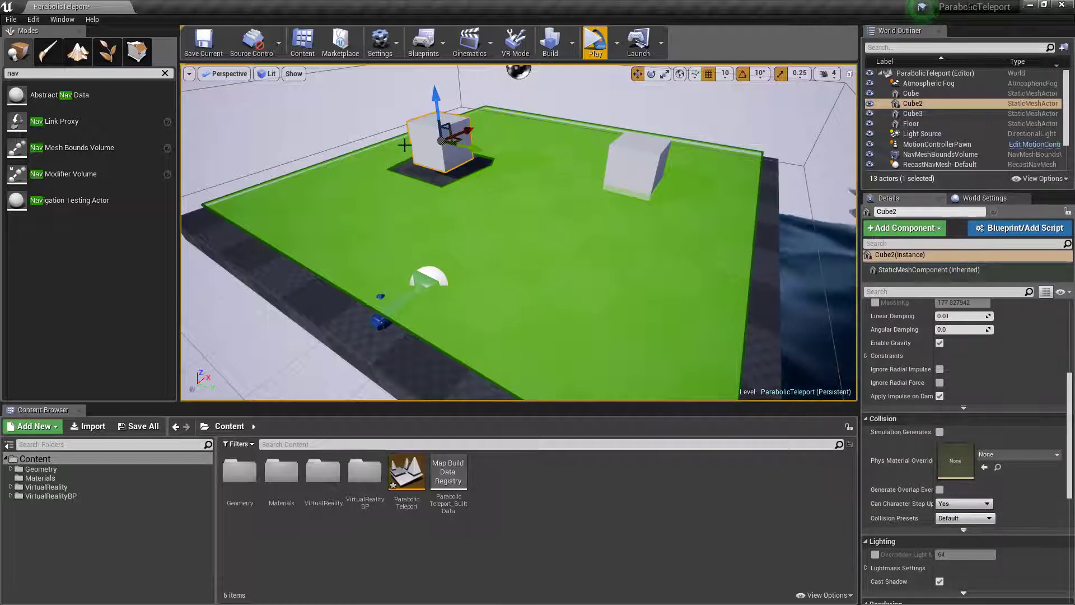
pyautogui.moveTo(498, 216); pyautogui.dragTo(448, 93, button='right')
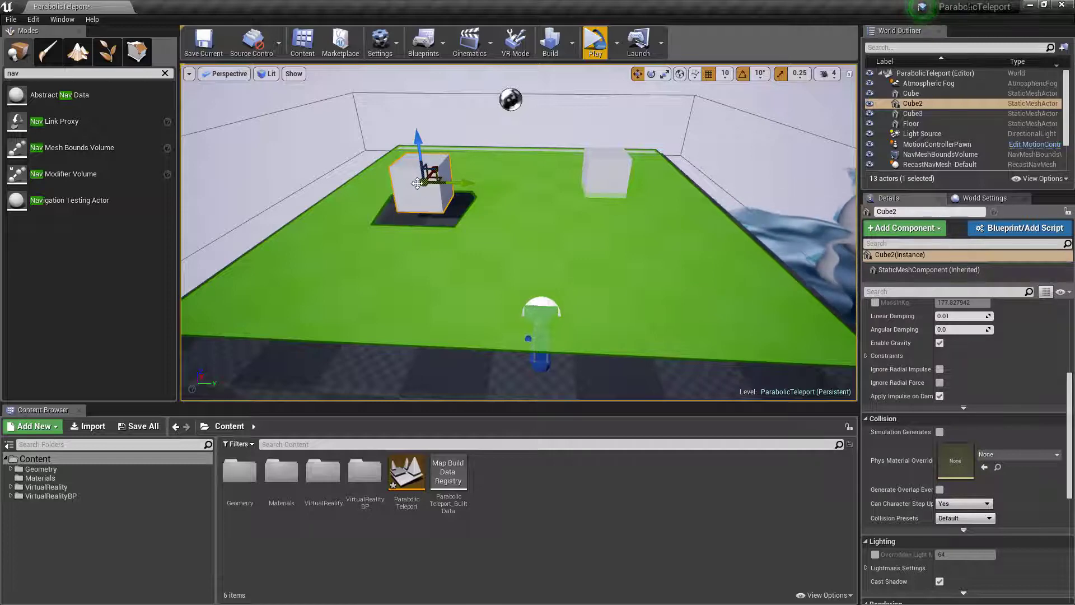
pyautogui.moveTo(439, 170); pyautogui.dragTo(359, 168, button='right')
pyautogui.moveTo(511, 149); pyautogui.dragTo(555, 150)
pyautogui.moveTo(359, 168); pyautogui.dragTo(431, 185, button='right')
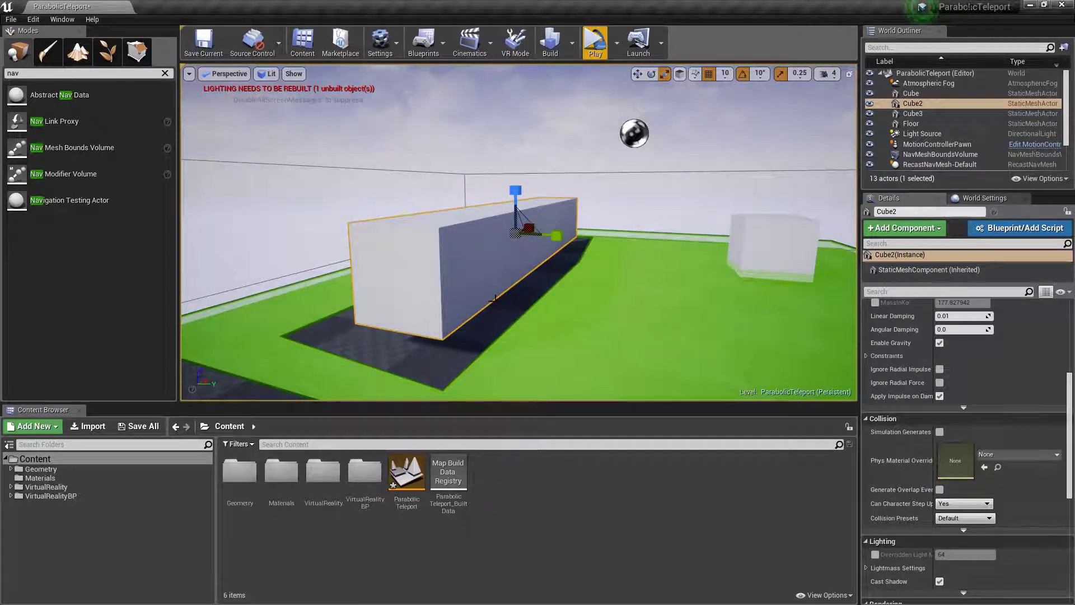
# Select the water mesh Cube3 and confirm its Collision Presets is NoCollision
pyautogui.moveTo(616, 293); pyautogui.dragTo(643, 211, button='right')
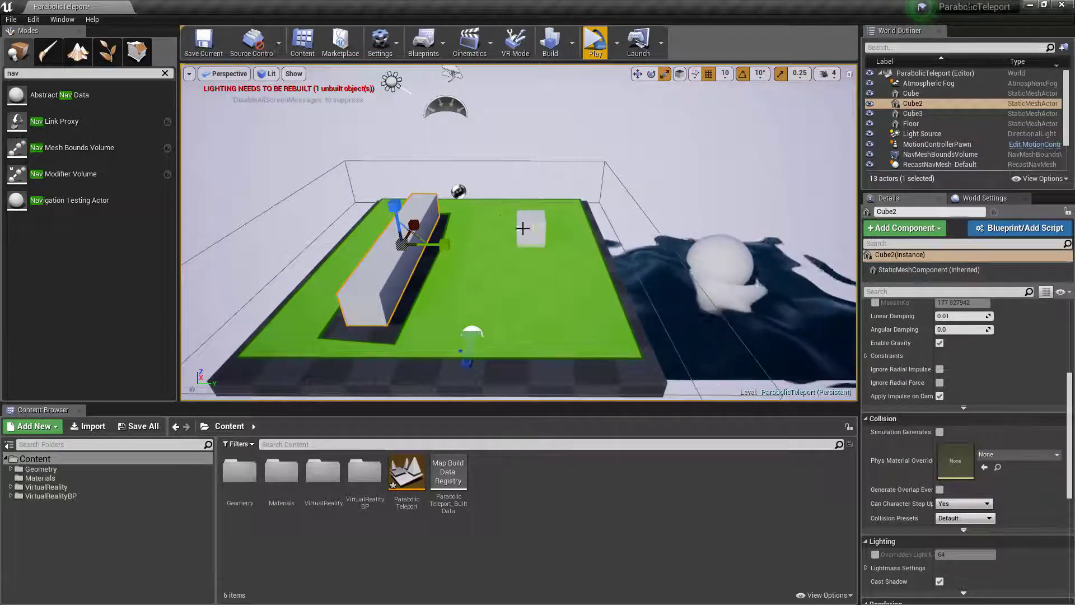
pyautogui.click(700, 252)
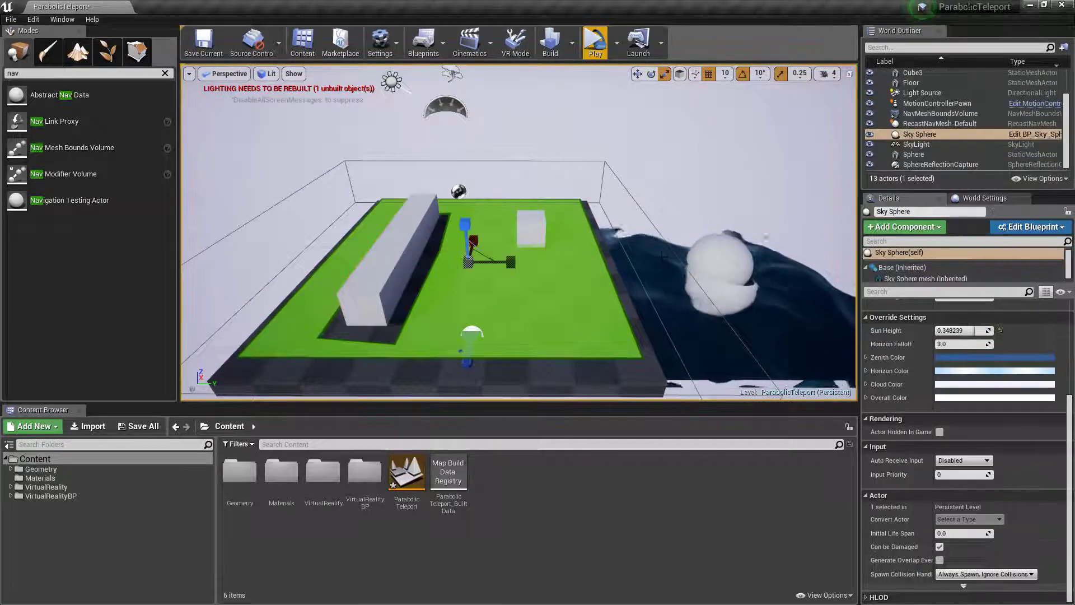
pyautogui.moveTo(644, 249); pyautogui.dragTo(656, 250, button='right')
# Open the Materials folder and the M_Water_Master material in the material editor
pyautogui.click(563, 208)
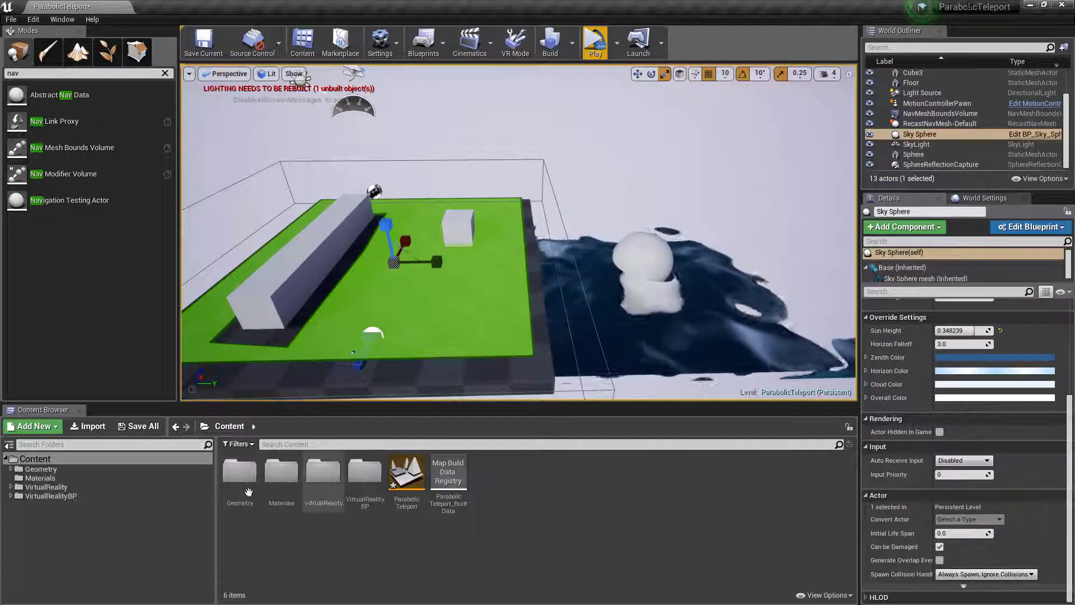
pyautogui.click(283, 479)
pyautogui.doubleClick(283, 479)
pyautogui.click(294, 476)
pyautogui.doubleClick(282, 473)
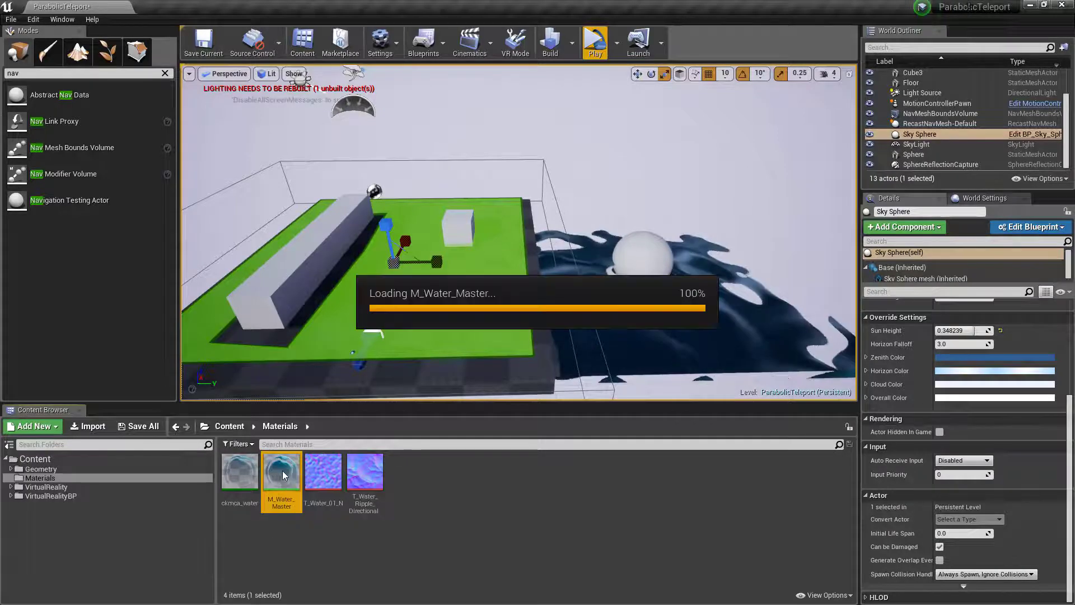
# Inspect the M_Water_Master graph, close it, and select ckmca_water
pyautogui.scroll(-10, 508, 207)
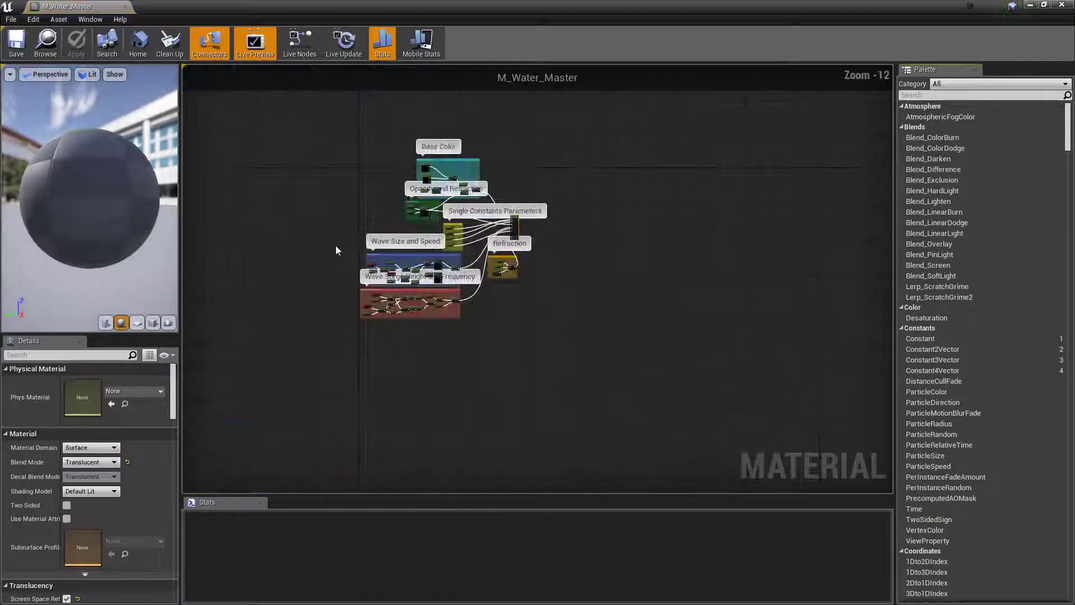
pyautogui.scroll(2, 347, 188)
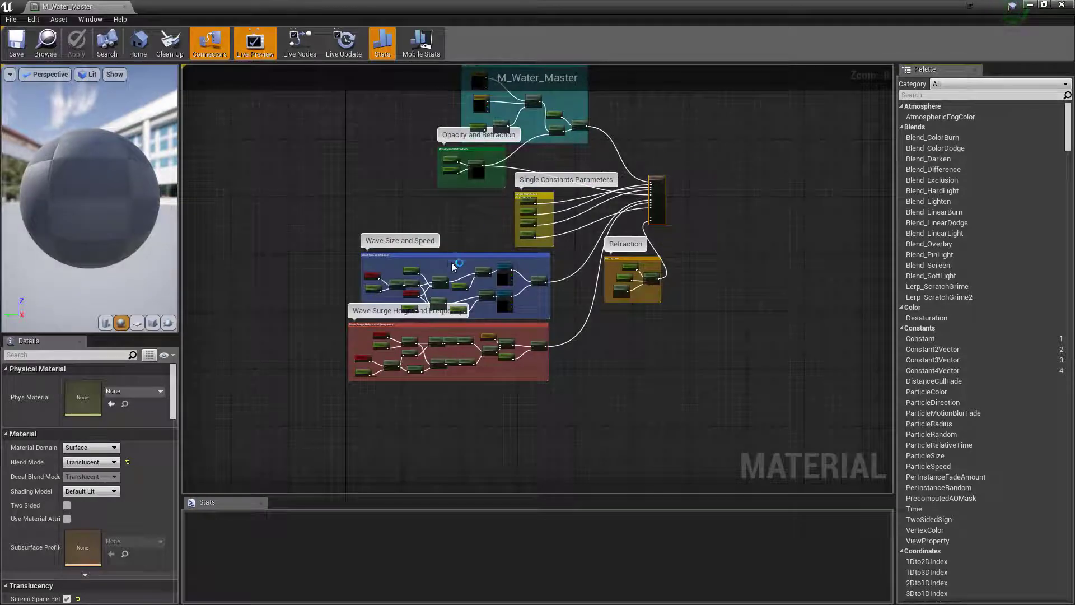
pyautogui.click(124, 6)
pyautogui.rightClick(272, 472)
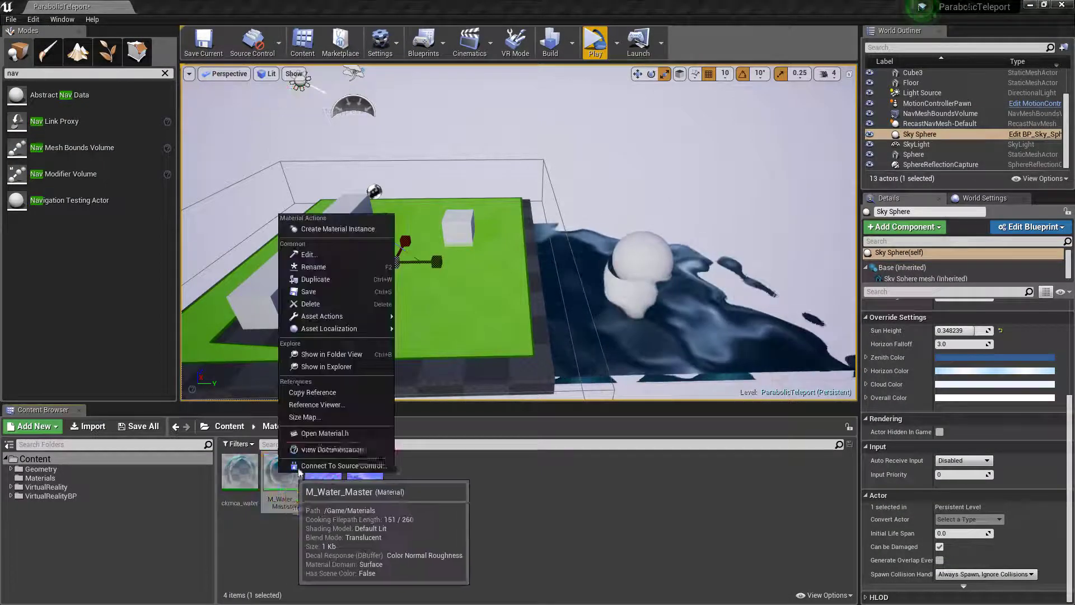
pyautogui.click(246, 473)
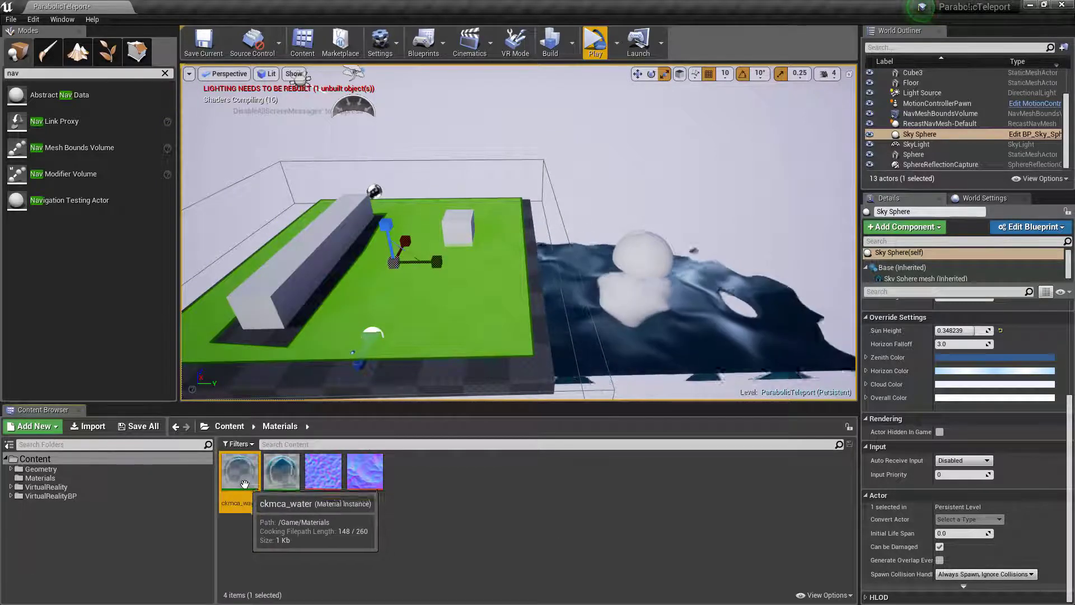
# Open the ckmca_water material instance and review parameters like Water Depth 750.0
pyautogui.doubleClick(248, 475)
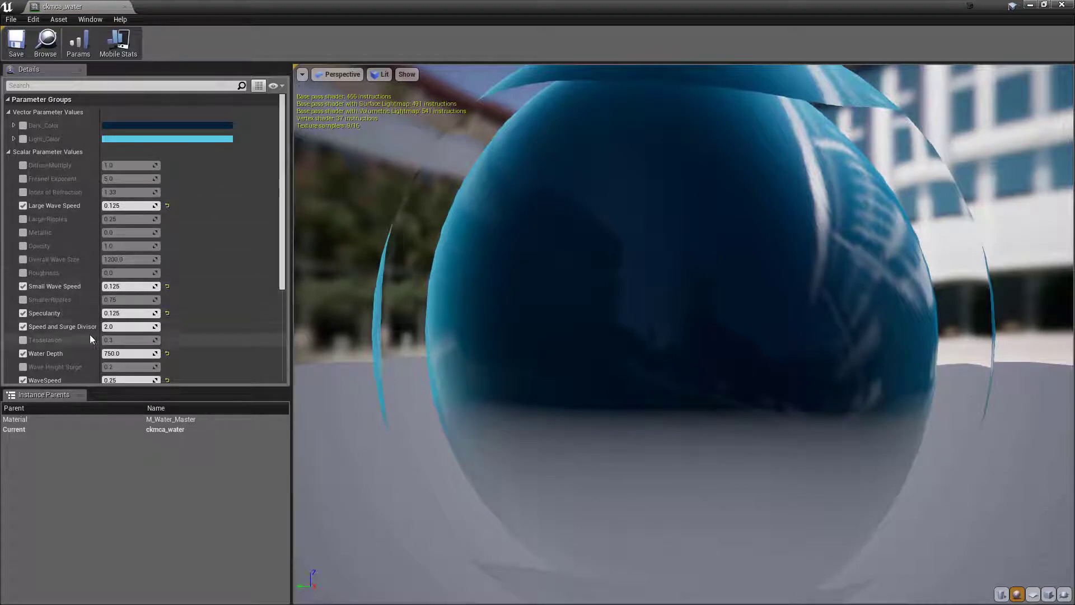
pyautogui.scroll(-3, 89, 334)
pyautogui.scroll(3, 70, 220)
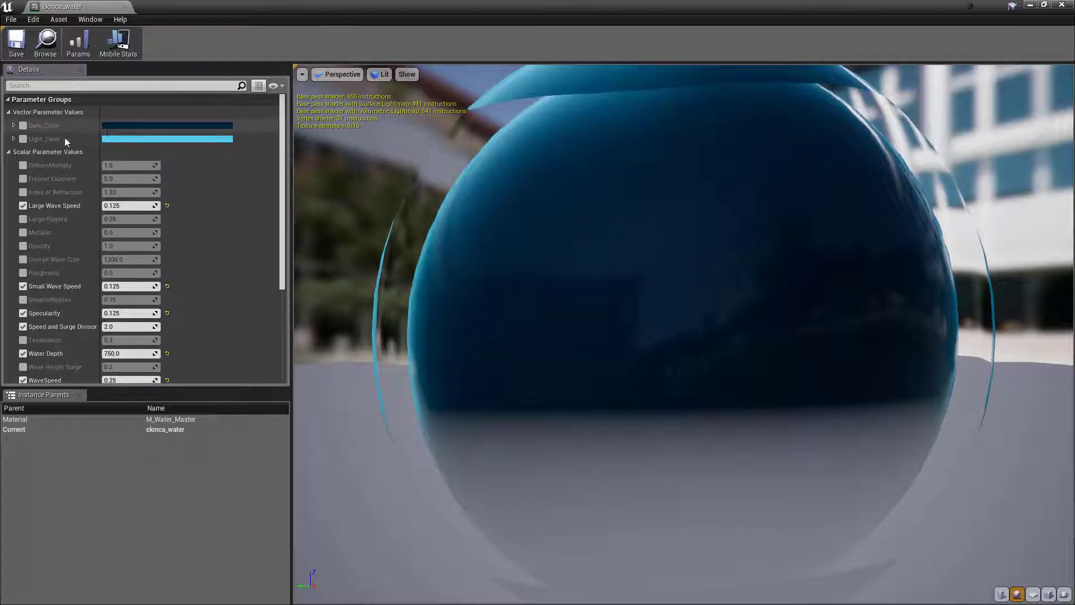
# Override ckmca_water's Light_Color with a warm peach tint and save the instance
pyautogui.click(23, 138)
pyautogui.click(129, 139)
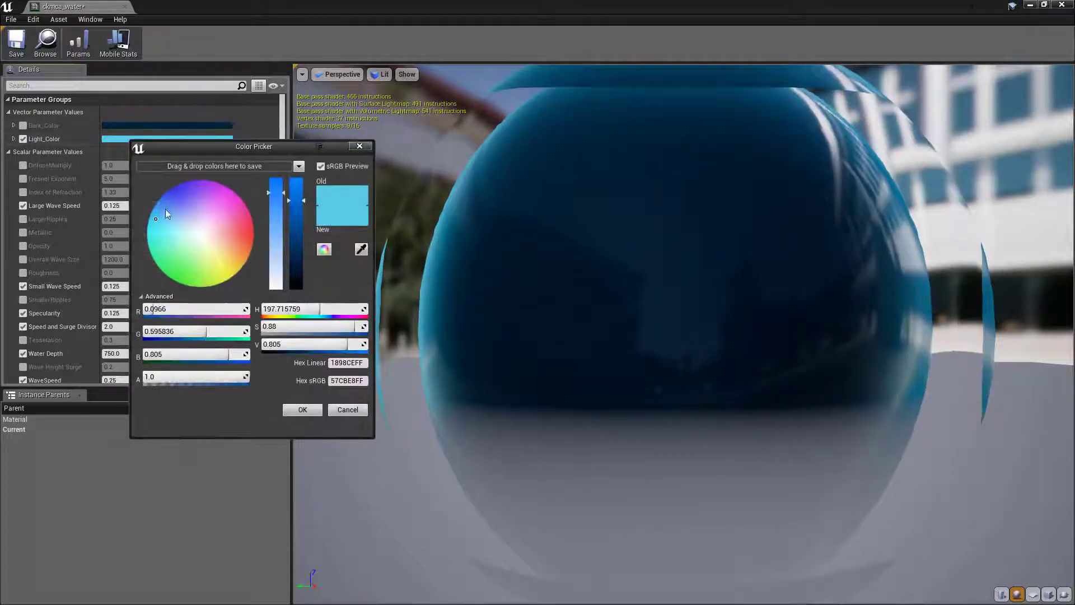
pyautogui.moveTo(174, 216); pyautogui.dragTo(296, 216)
pyautogui.click(302, 409)
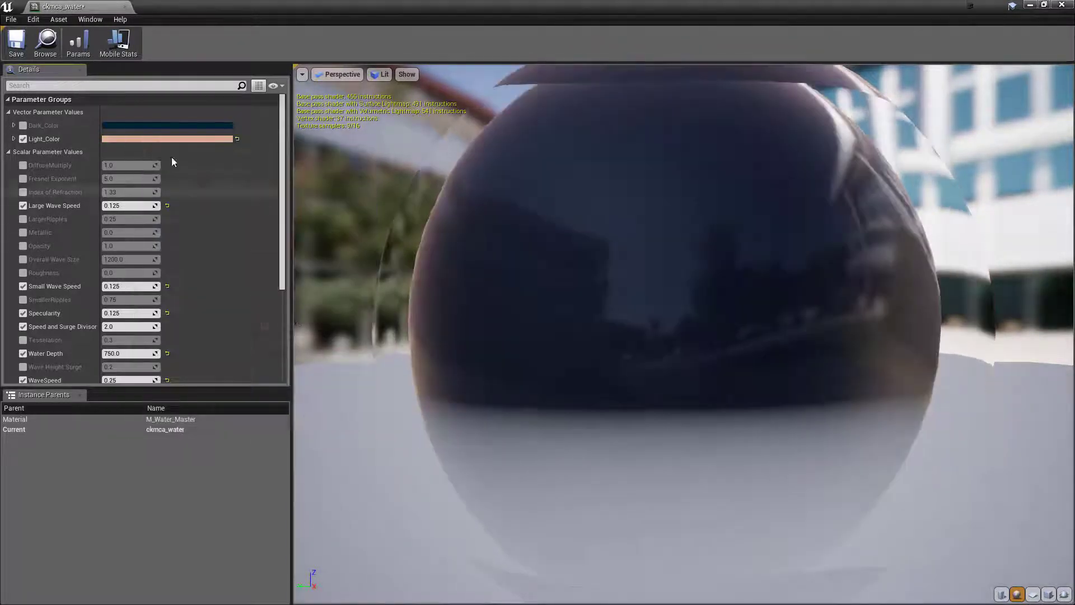
pyautogui.click(17, 47)
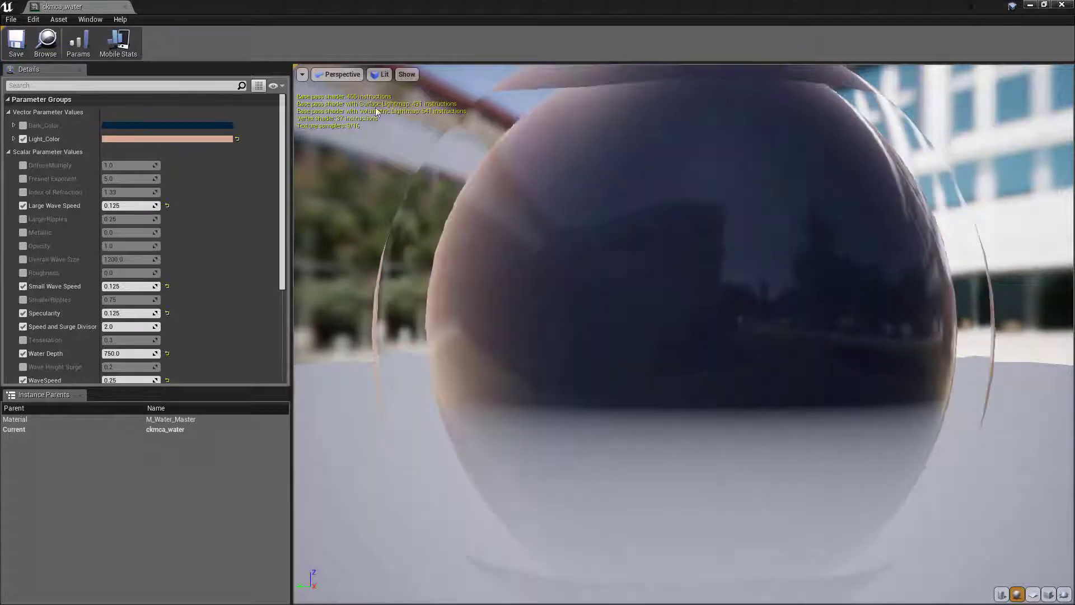
pyautogui.click(125, 8)
# Frame the floor and water, then start a standalone play test
pyautogui.moveTo(501, 167); pyautogui.dragTo(501, 168, button='right')
pyautogui.moveTo(550, 116); pyautogui.dragTo(549, 116, button='right')
pyautogui.click(594, 48)
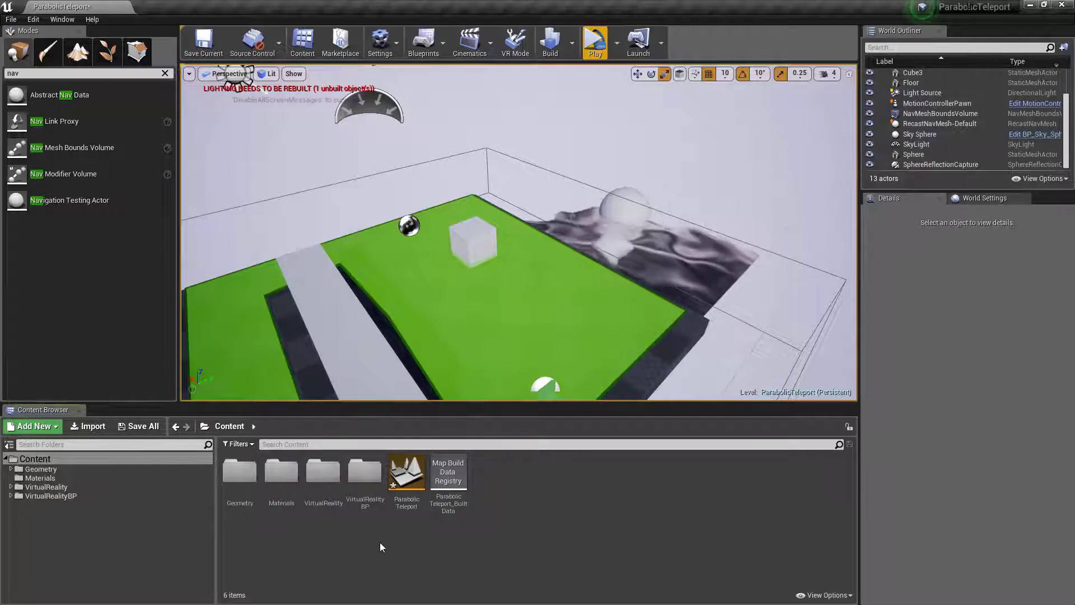
# Multi-select the VirtualRealityBP, Geometry, VirtualReality and Materials folders and view their actions
pyautogui.doubleClick(365, 482)
pyautogui.click(175, 426)
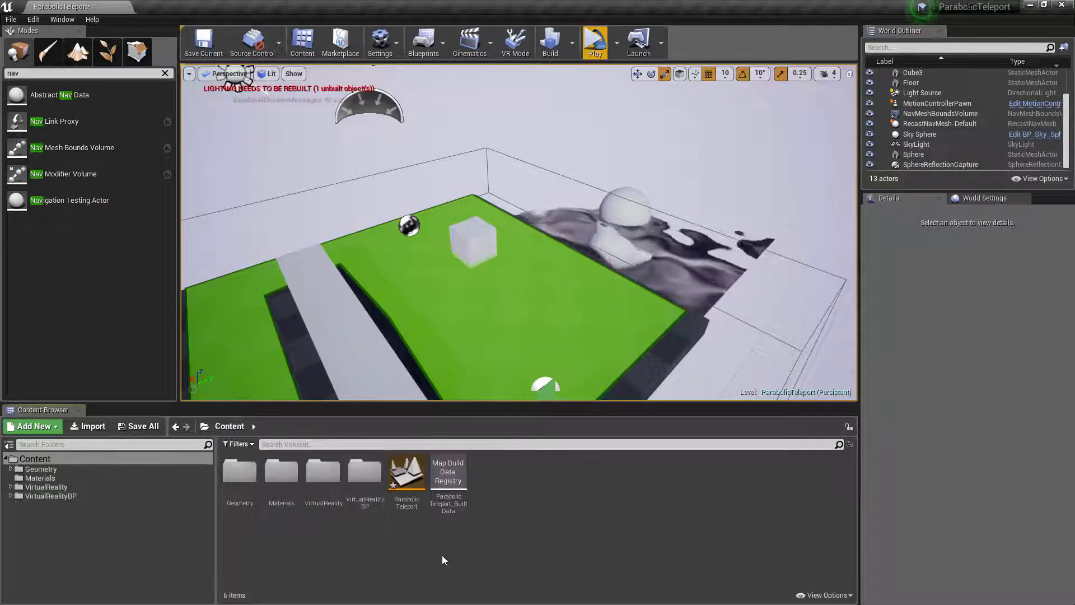
pyautogui.click(357, 477)
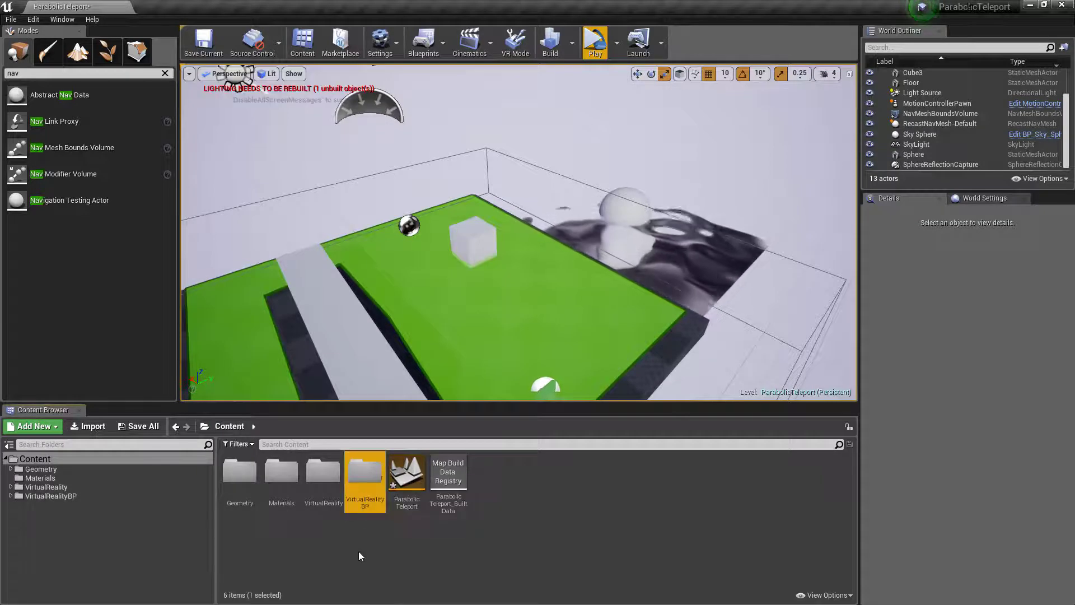
pyautogui.keyDown('ctrl'); pyautogui.click(236, 473); pyautogui.keyUp('ctrl')
pyautogui.keyDown('ctrl'); pyautogui.click(323, 476); pyautogui.keyUp('ctrl')
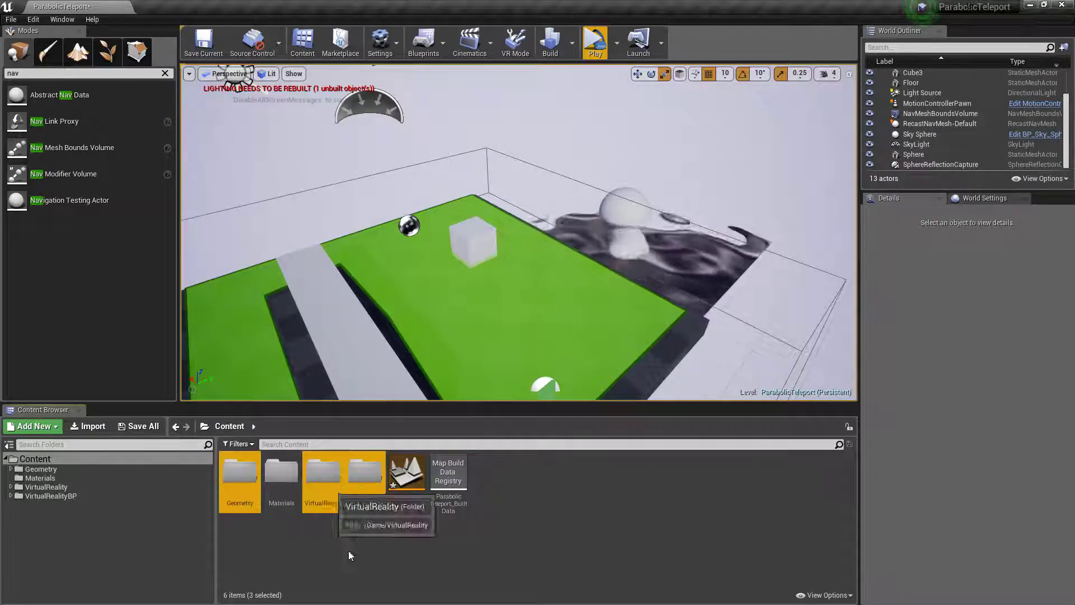
pyautogui.keyDown('ctrl'); pyautogui.click(294, 488); pyautogui.keyUp('ctrl')
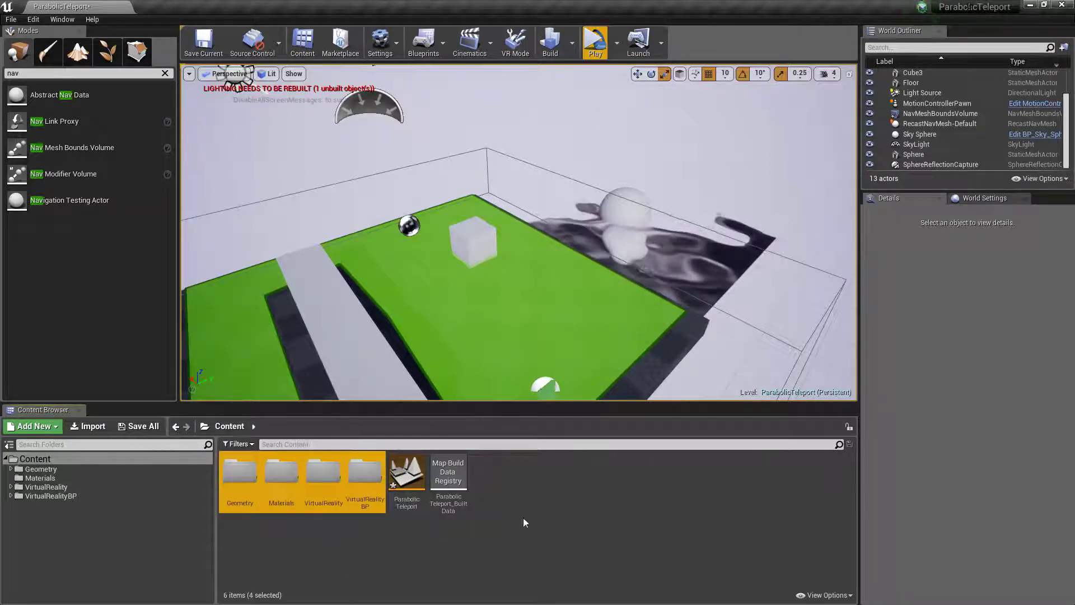
pyautogui.rightClick(373, 473)
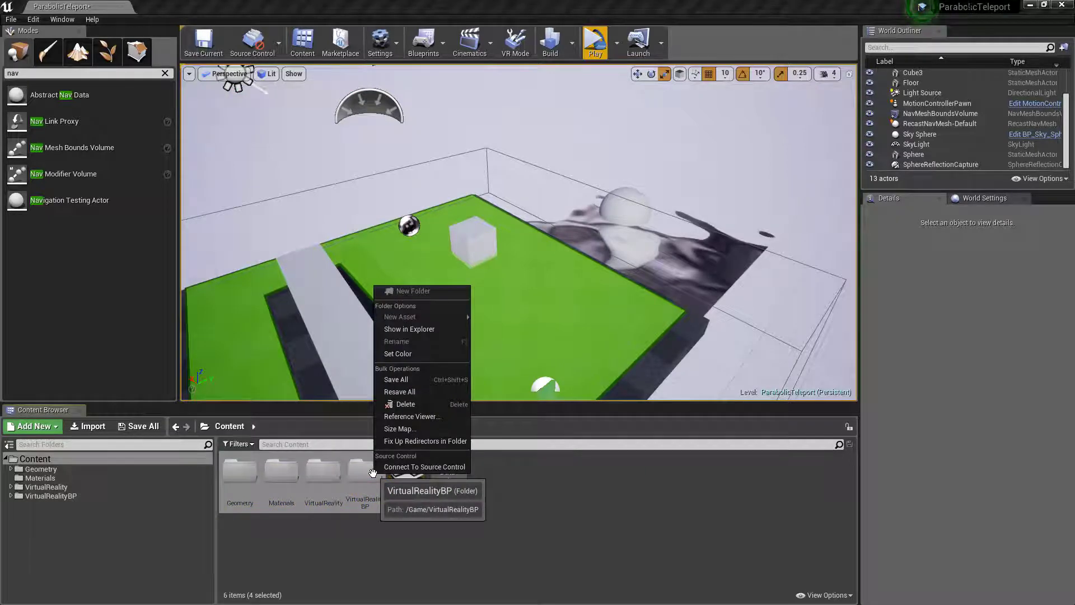
pyautogui.click(372, 473)
# Open VirtualRealityBP > Blueprints and bring up MotionControllerPawn's asset actions
pyautogui.doubleClick(372, 473)
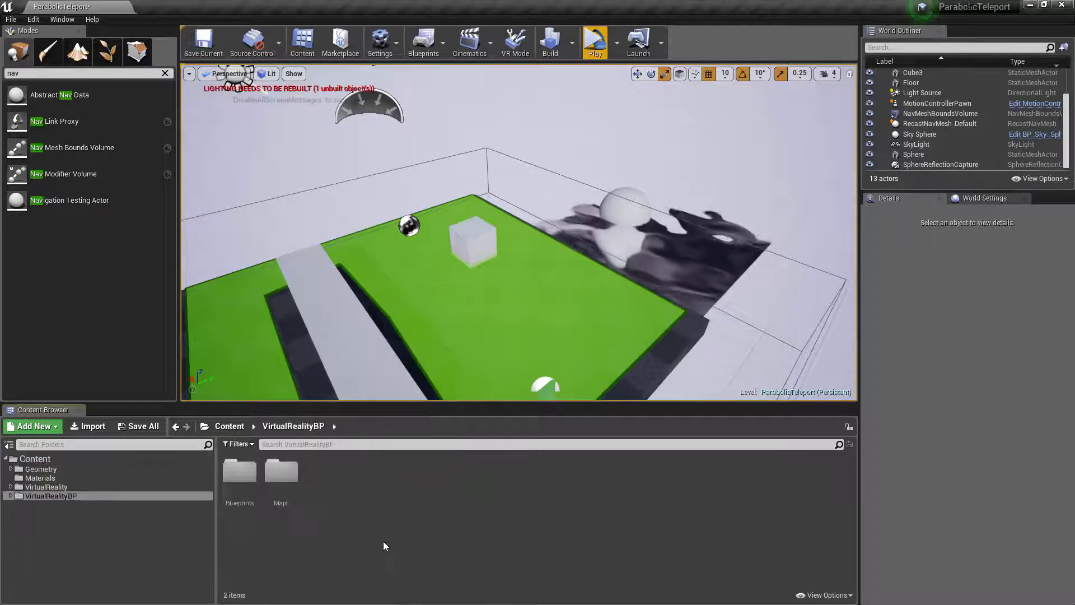
pyautogui.click(239, 471)
pyautogui.doubleClick(238, 471)
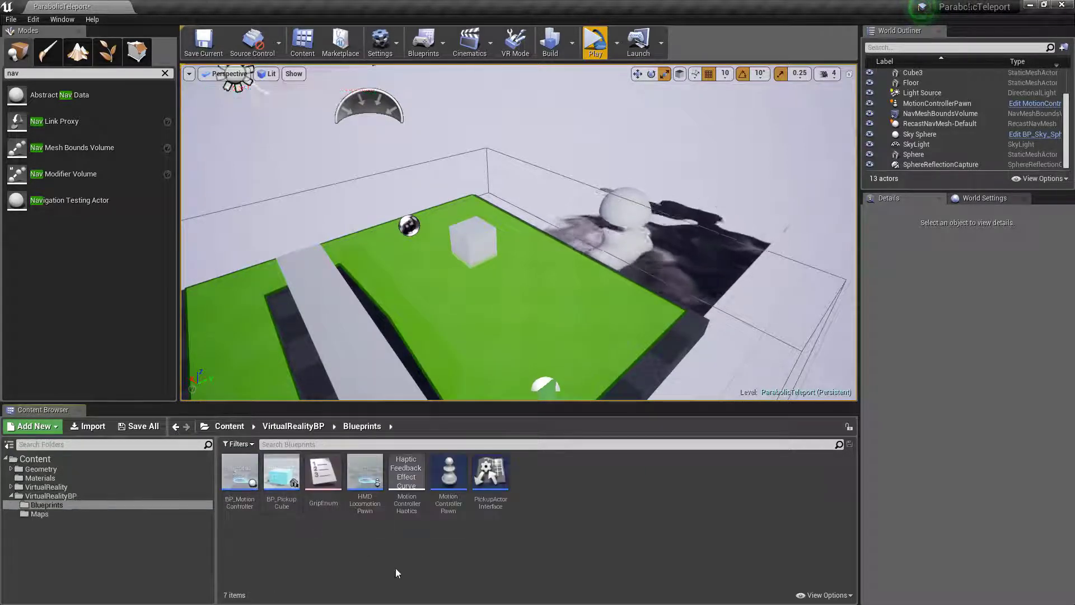
pyautogui.rightClick(449, 472)
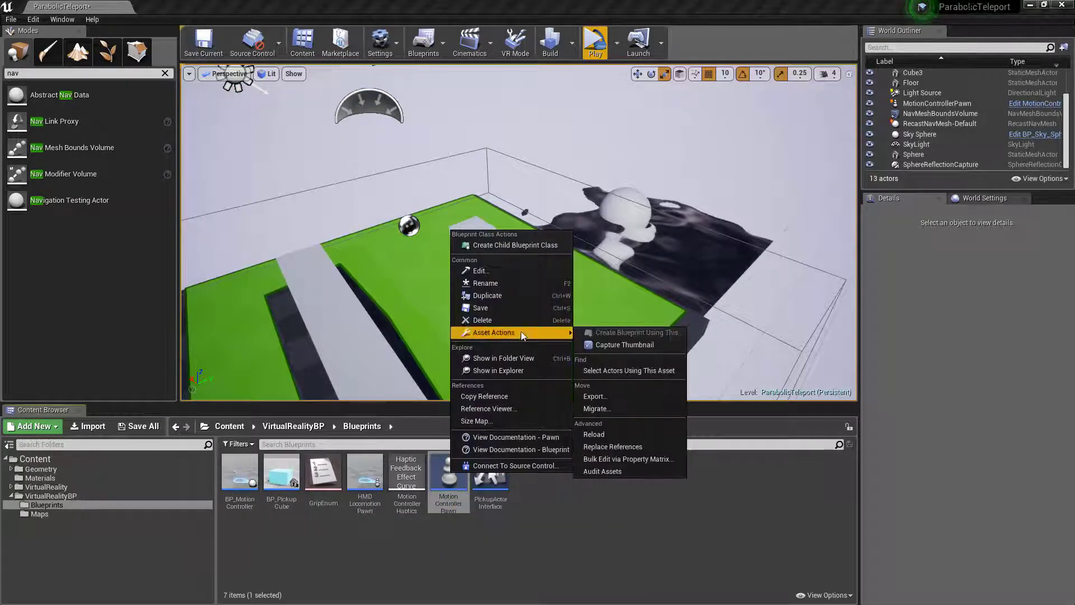
# Migrate MotionControllerPawn, saving content first and accepting the list of dependent assets
pyautogui.click(609, 408)
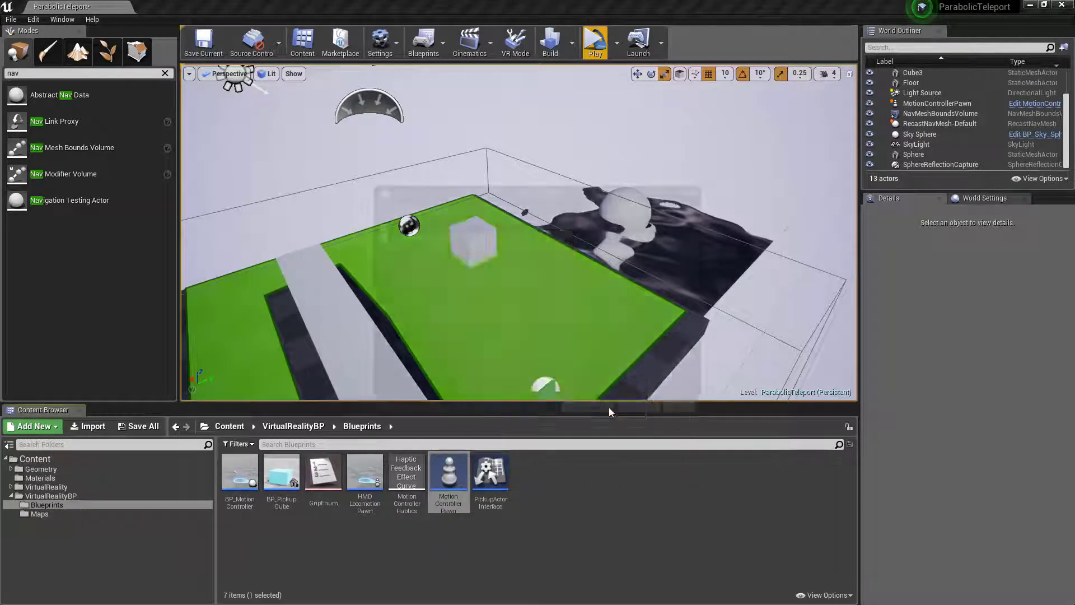
pyautogui.click(610, 410)
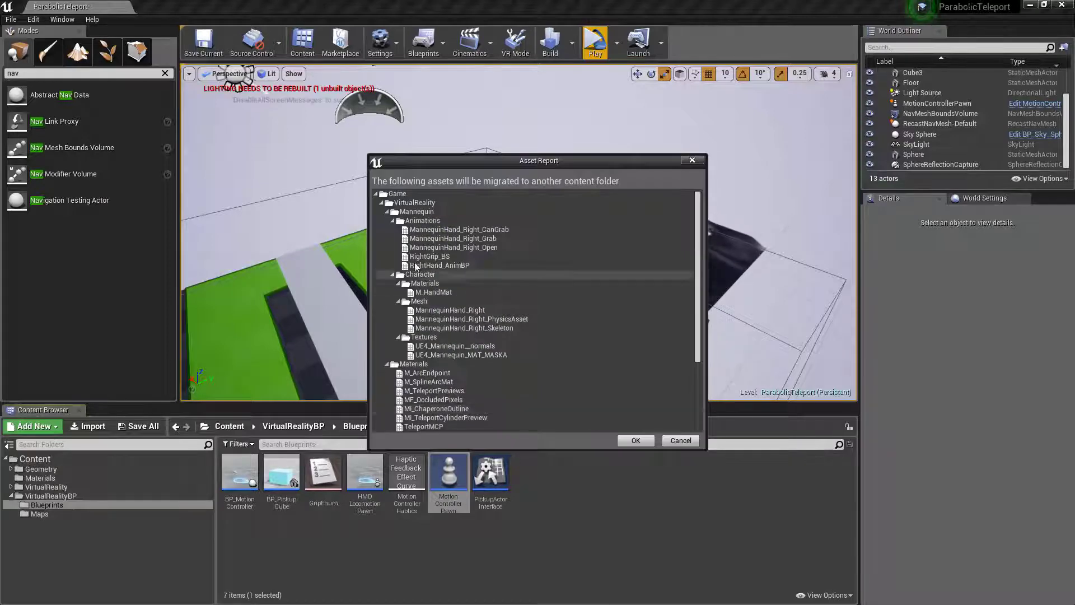
pyautogui.scroll(-4, 461, 359)
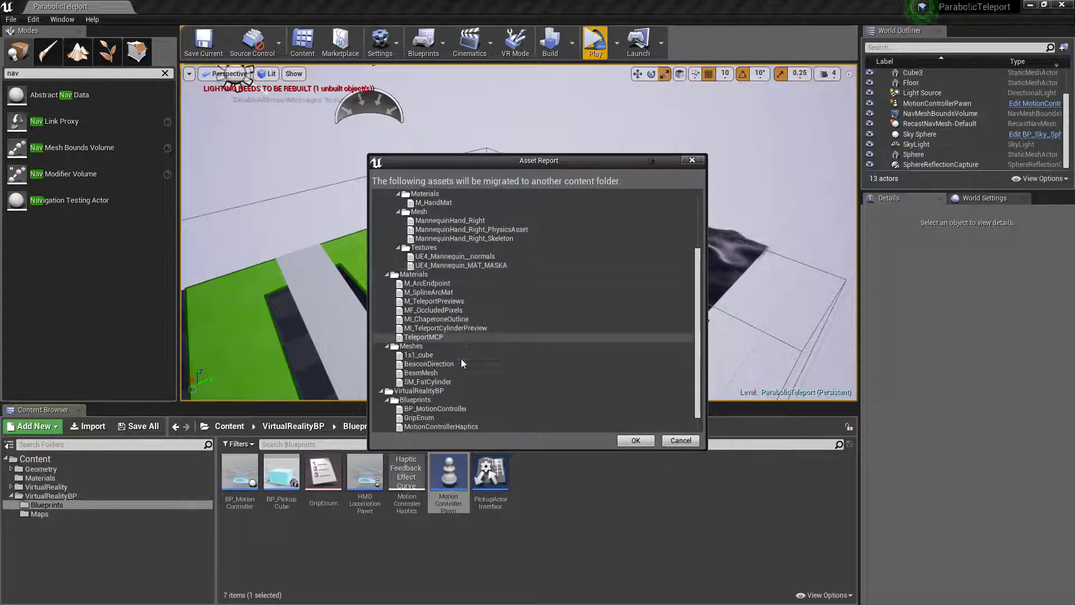
pyautogui.scroll(-2, 462, 358)
pyautogui.click(635, 440)
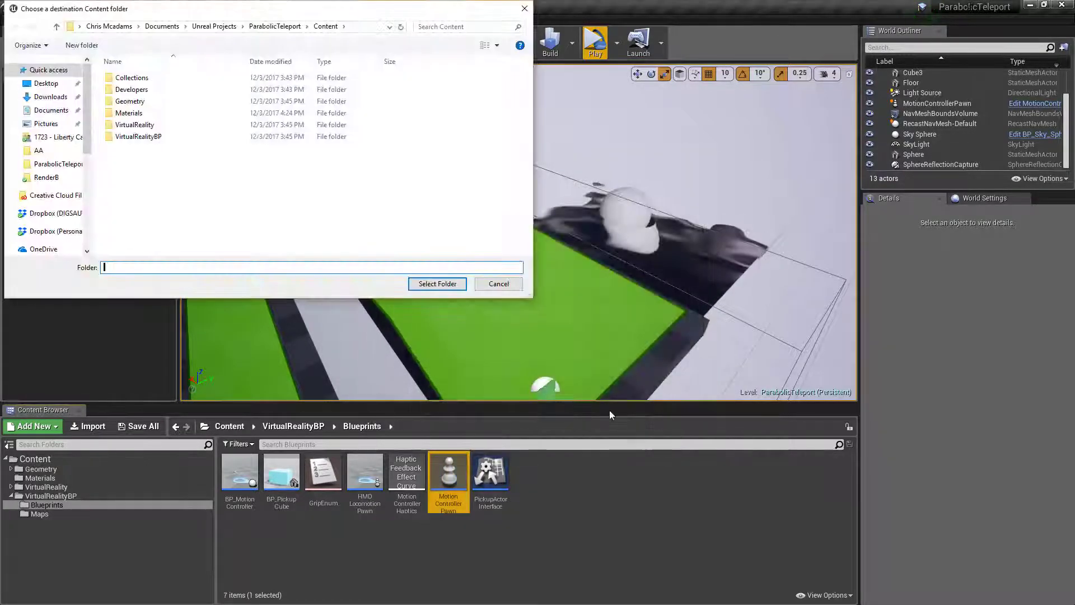
# Choose the Blank project's Content folder as the migration destination
pyautogui.click(228, 28)
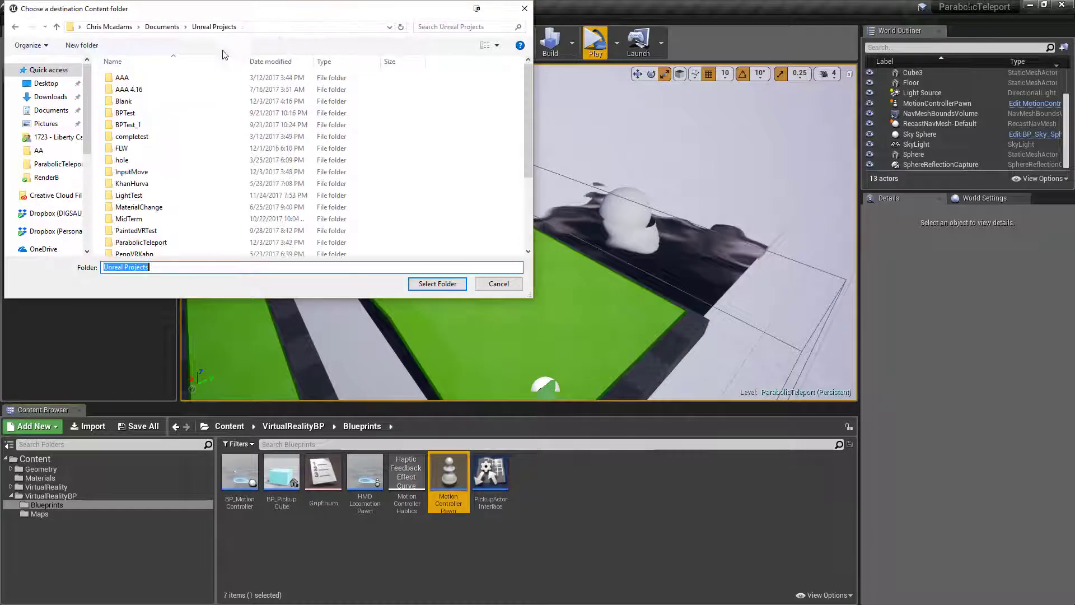
pyautogui.doubleClick(152, 104)
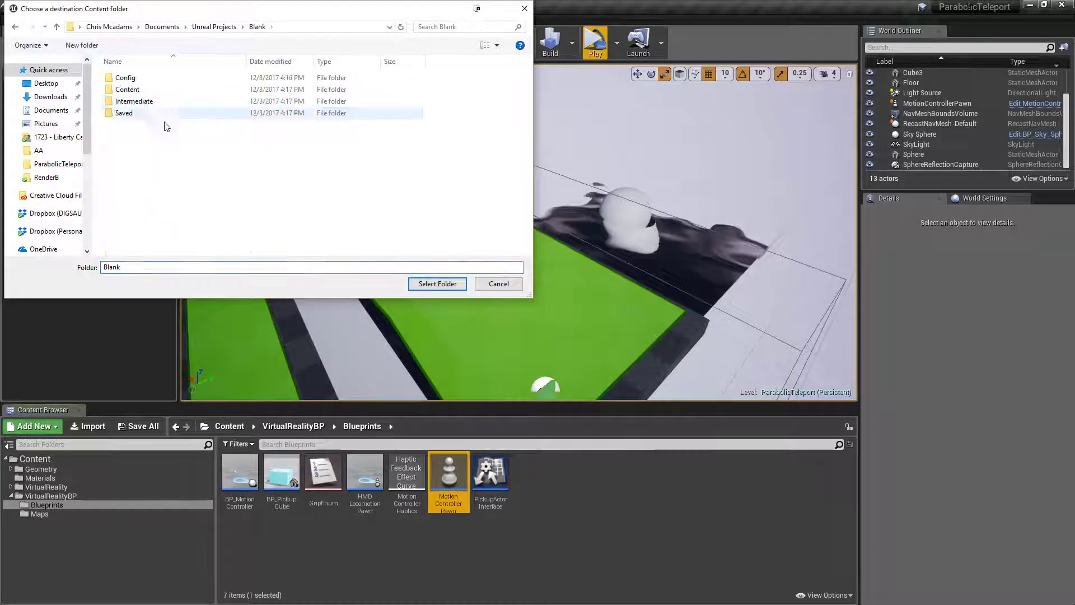
pyautogui.doubleClick(153, 92)
pyautogui.click(439, 284)
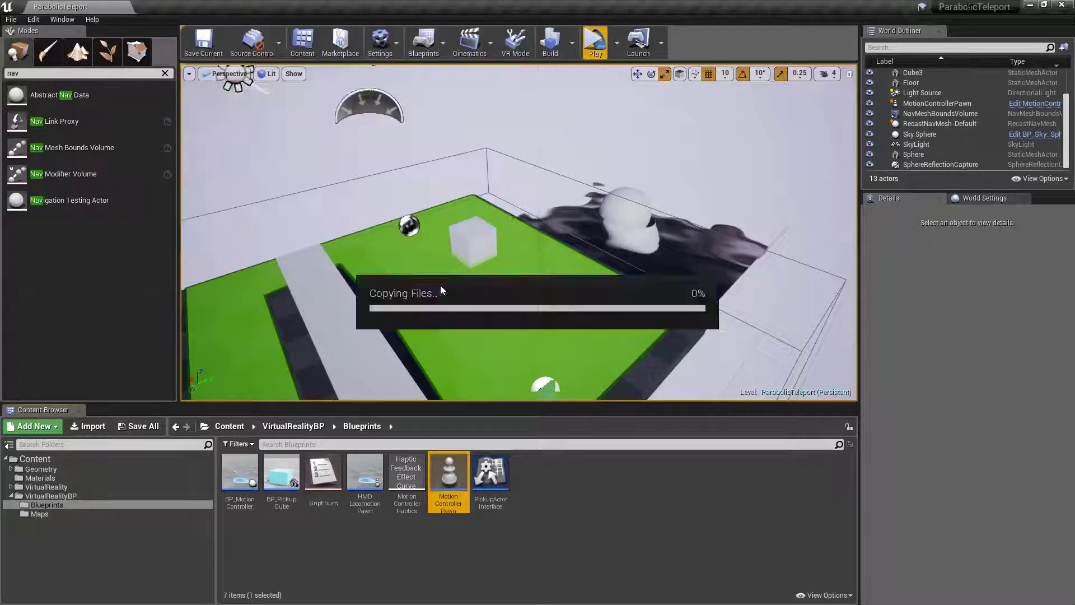
pyautogui.click(229, 426)
# Migrate M_Water_Master with T_Water_01_N and T_Water_Ripple_Directional_Noise into Blank\Content
pyautogui.doubleClick(281, 473)
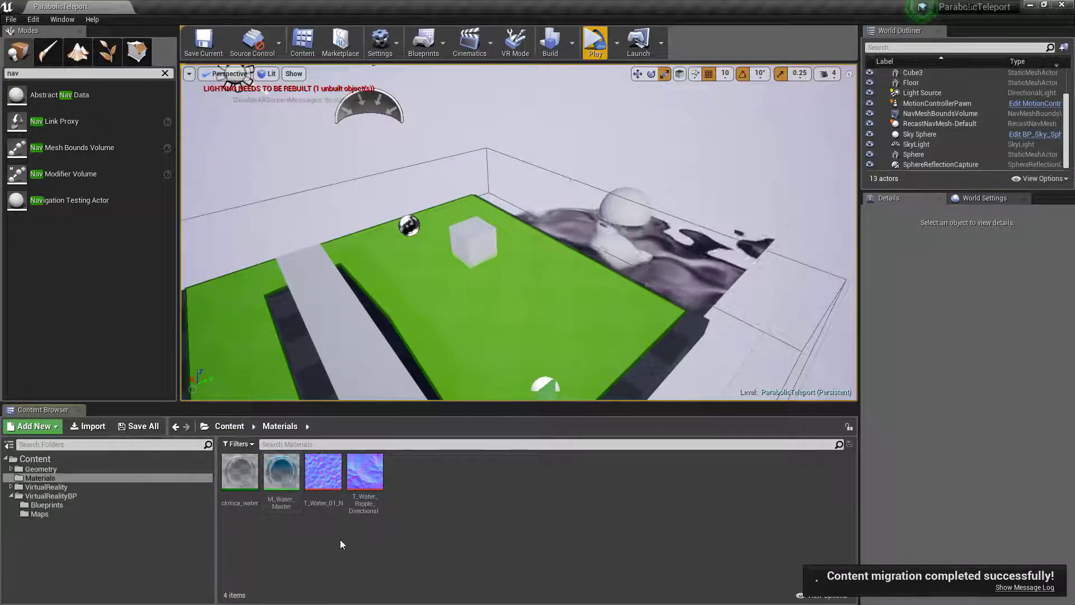
pyautogui.rightClick(282, 473)
pyautogui.moveTo(352, 318)
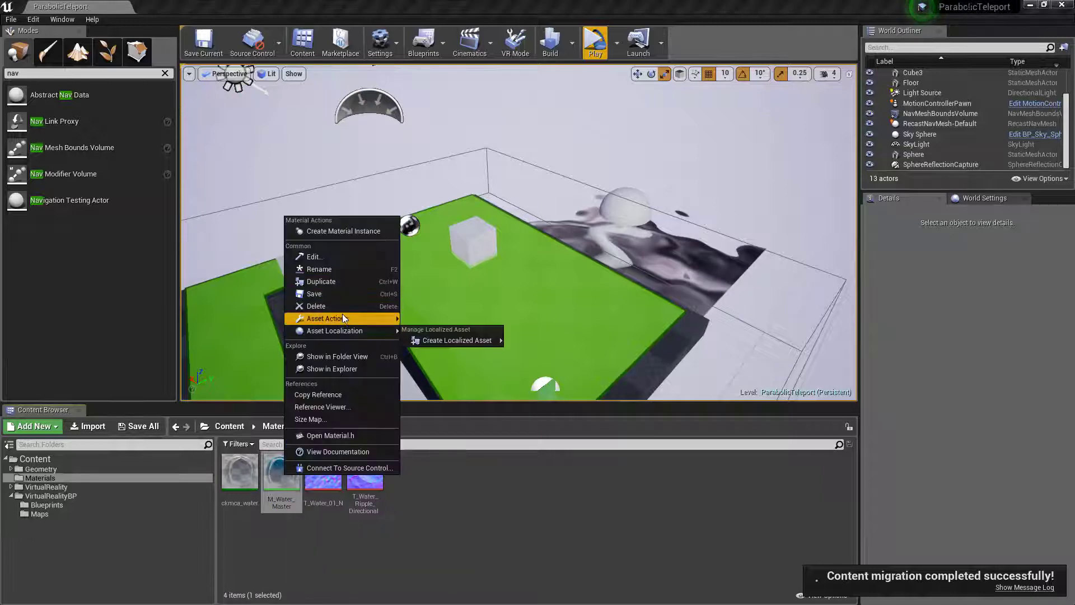
pyautogui.click(451, 382)
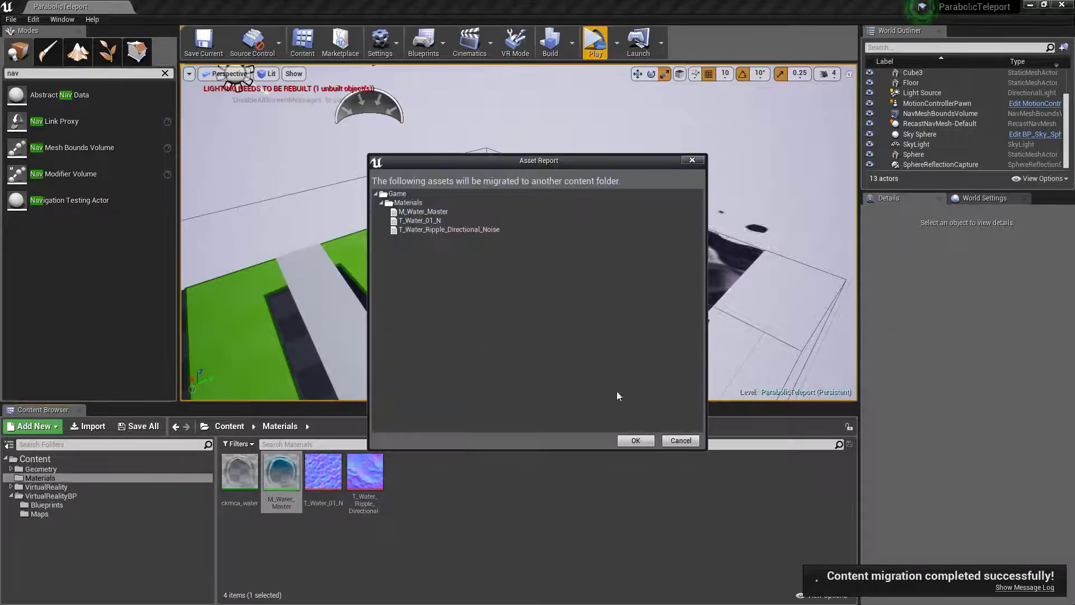
pyautogui.click(630, 438)
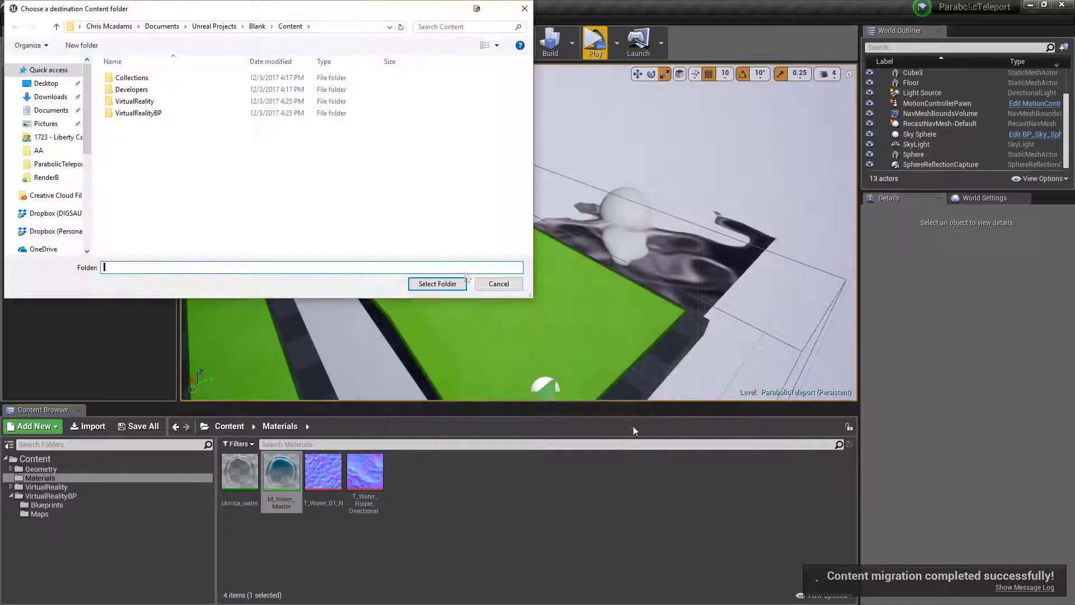
pyautogui.click(214, 27)
pyautogui.click(136, 103)
pyautogui.doubleClick(136, 102)
pyautogui.doubleClick(159, 89)
pyautogui.click(437, 283)
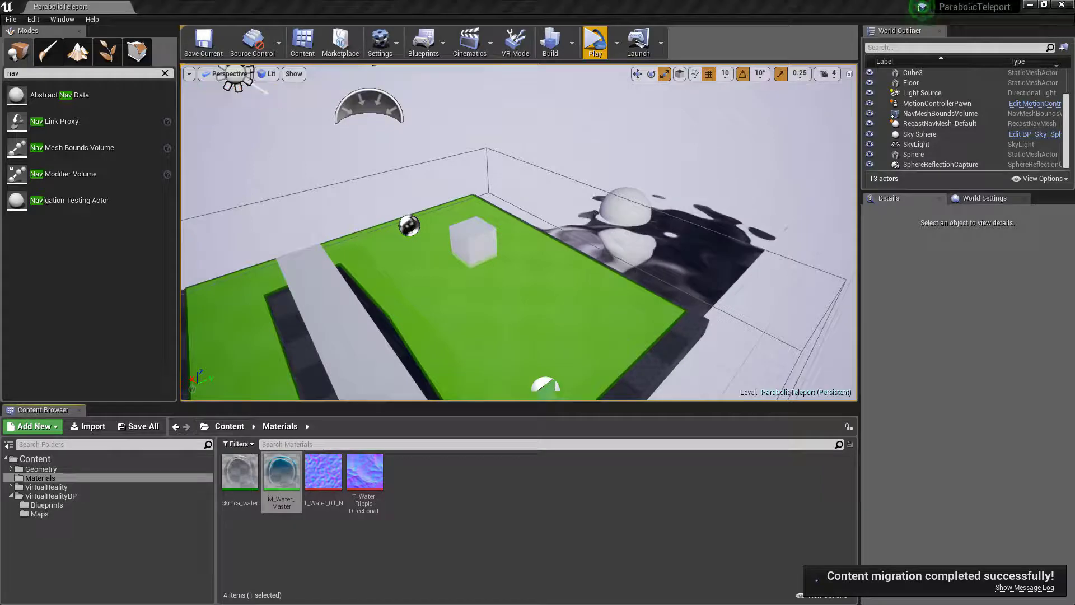
# In the Blank editor, drag MotionControllerPawn from VirtualRealityBP > Blueprints onto the floor
pyautogui.hotkey('alt', 'Tab')
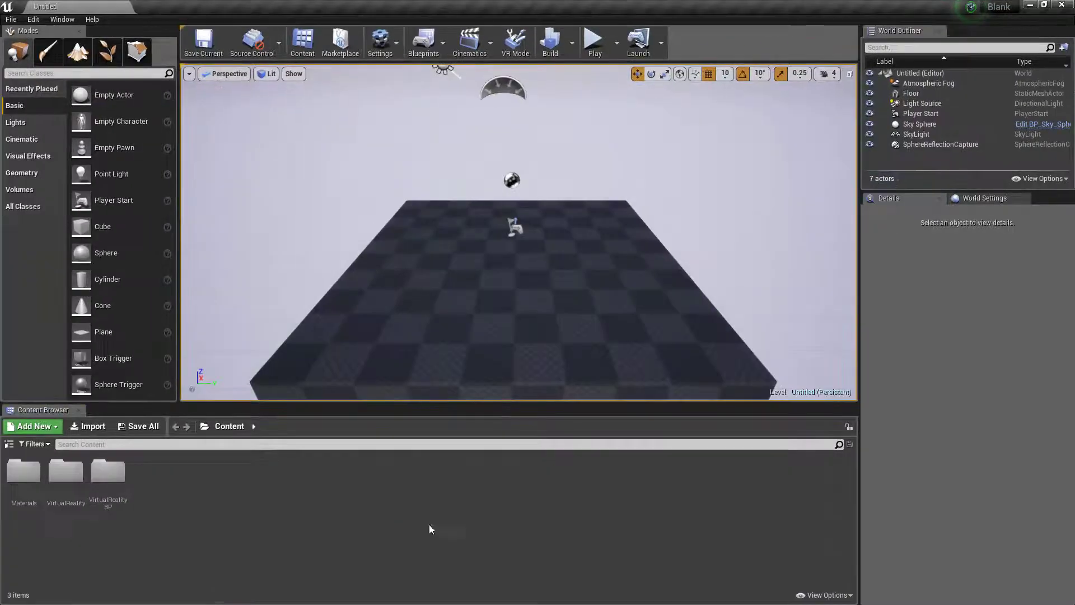
pyautogui.doubleClick(112, 473)
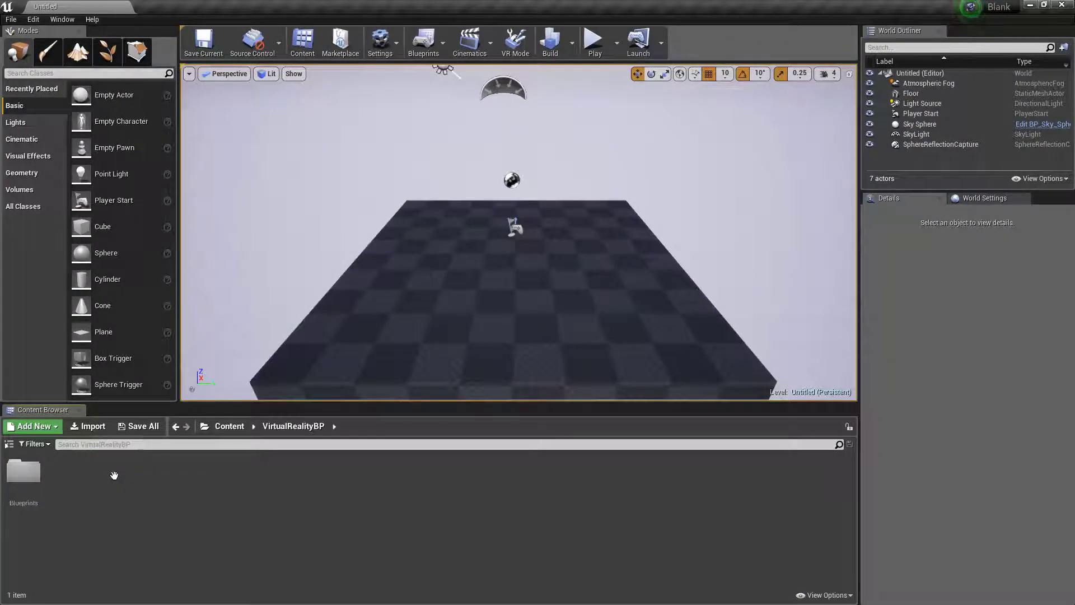
pyautogui.doubleClick(42, 477)
pyautogui.moveTo(150, 474); pyautogui.dragTo(398, 393)
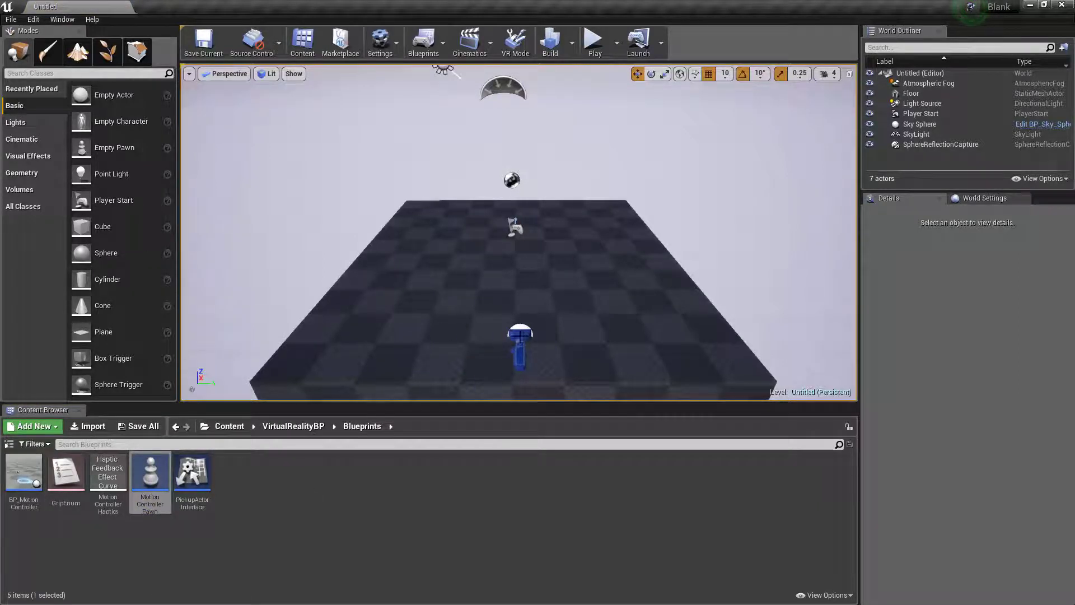
pyautogui.moveTo(519, 336); pyautogui.dragTo(518, 335)
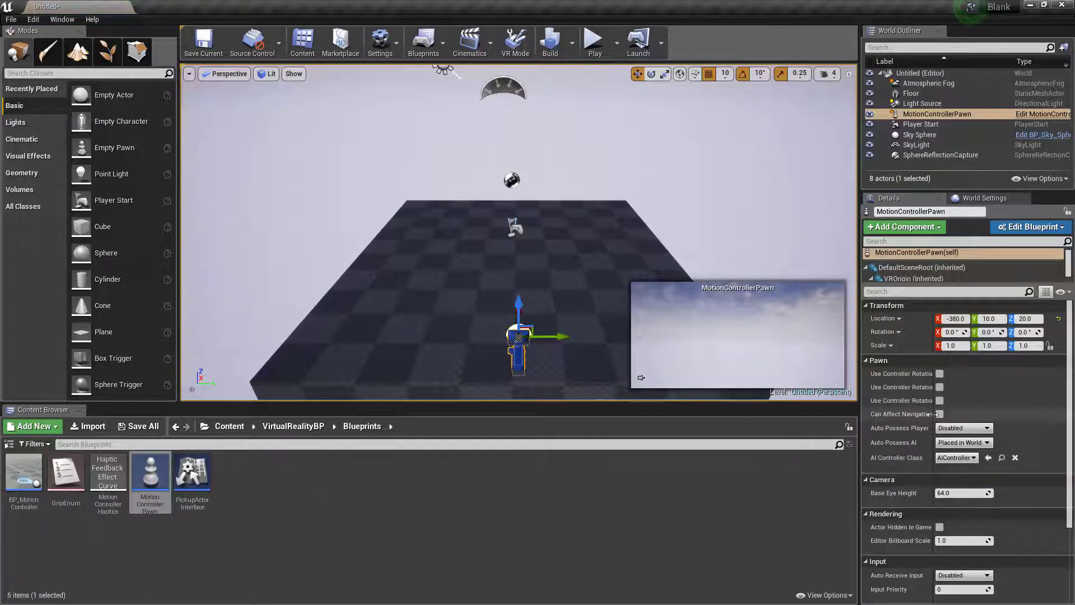
# Set the pawn's Auto Possess Player to Player 0
pyautogui.click(973, 429)
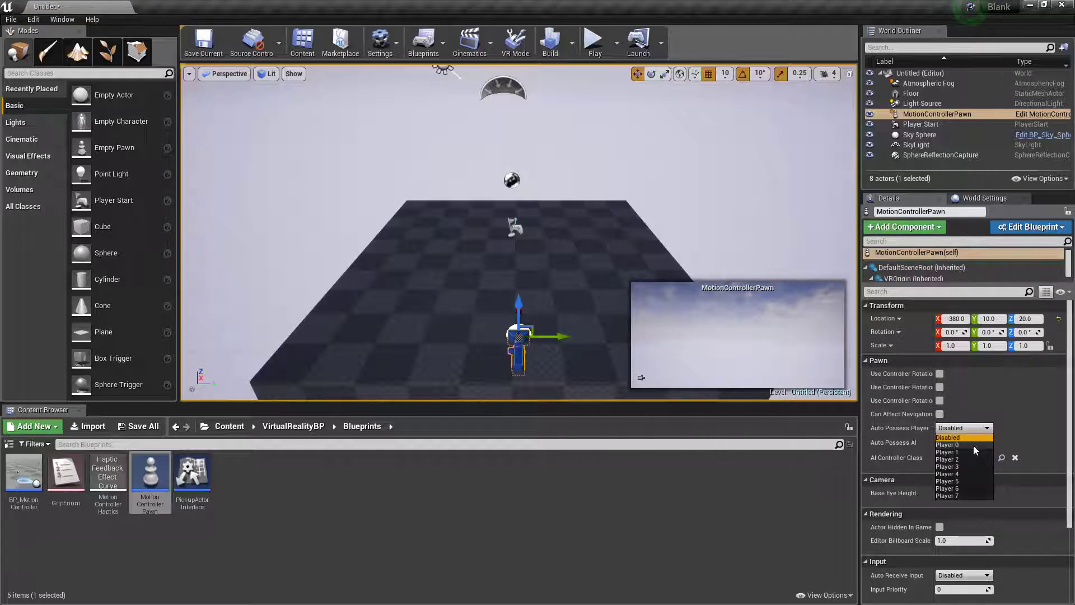
pyautogui.click(955, 445)
pyautogui.click(395, 305)
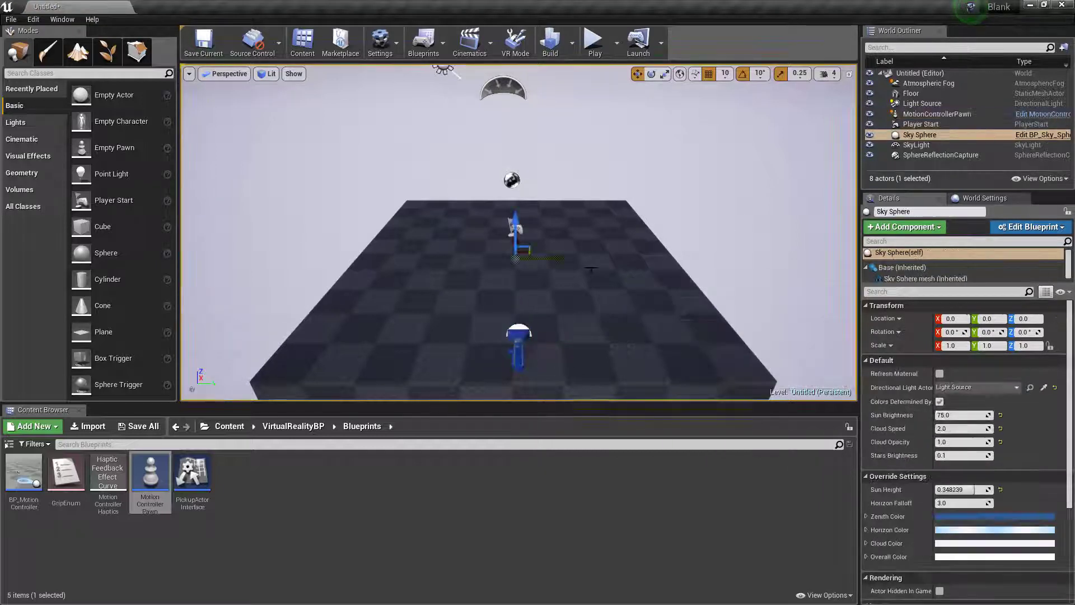
pyautogui.moveTo(395, 305); pyautogui.dragTo(401, 305)
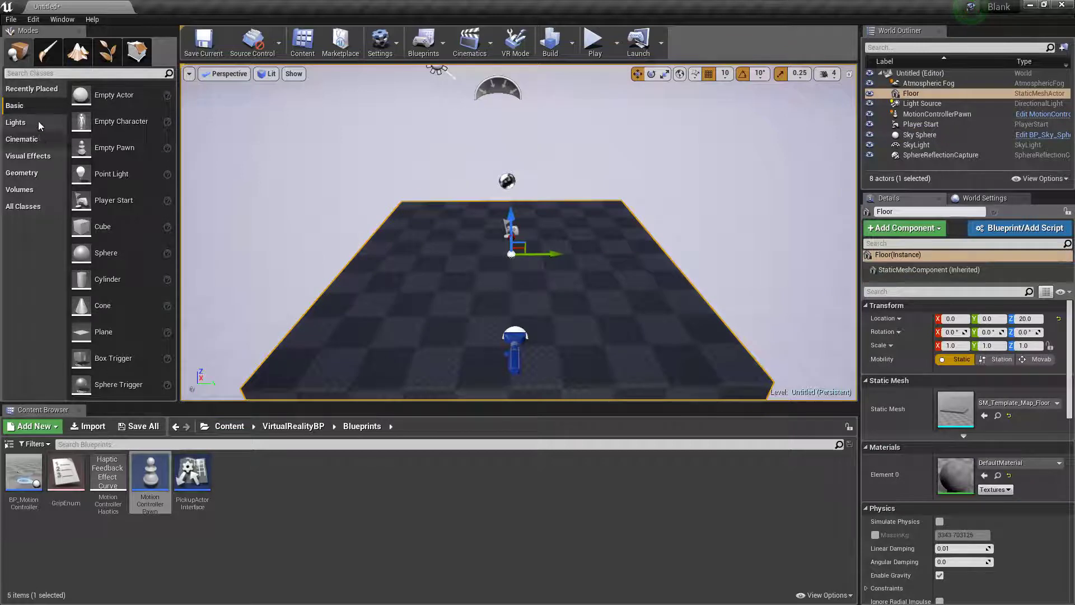
# Place a Nav Mesh Bounds Volume centered over the floor and display the green navmesh
pyautogui.click(33, 73)
pyautogui.write('nav')
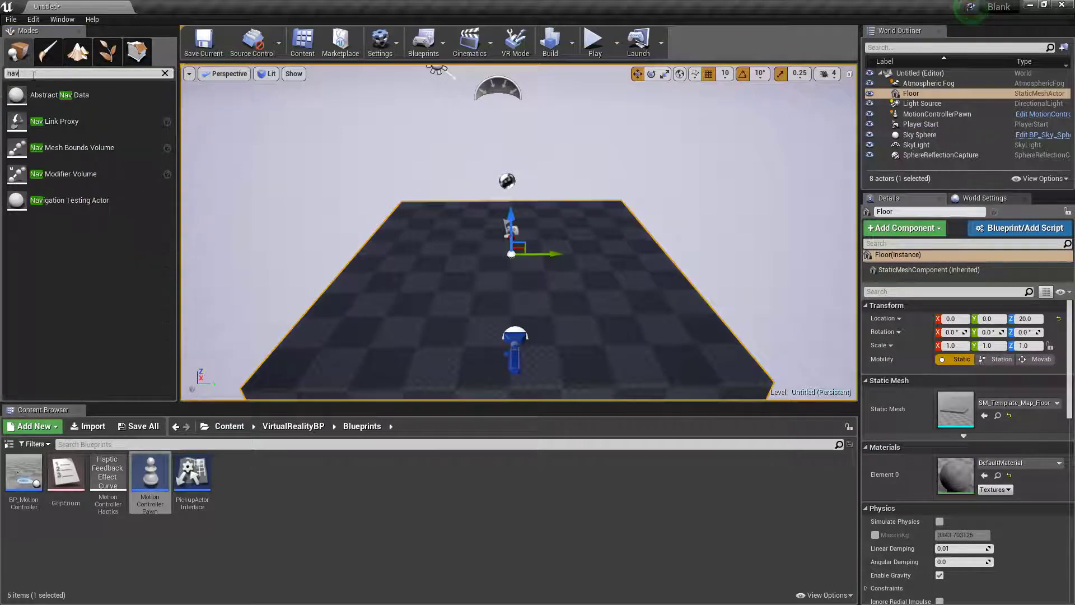
pyautogui.moveTo(86, 153); pyautogui.dragTo(500, 300)
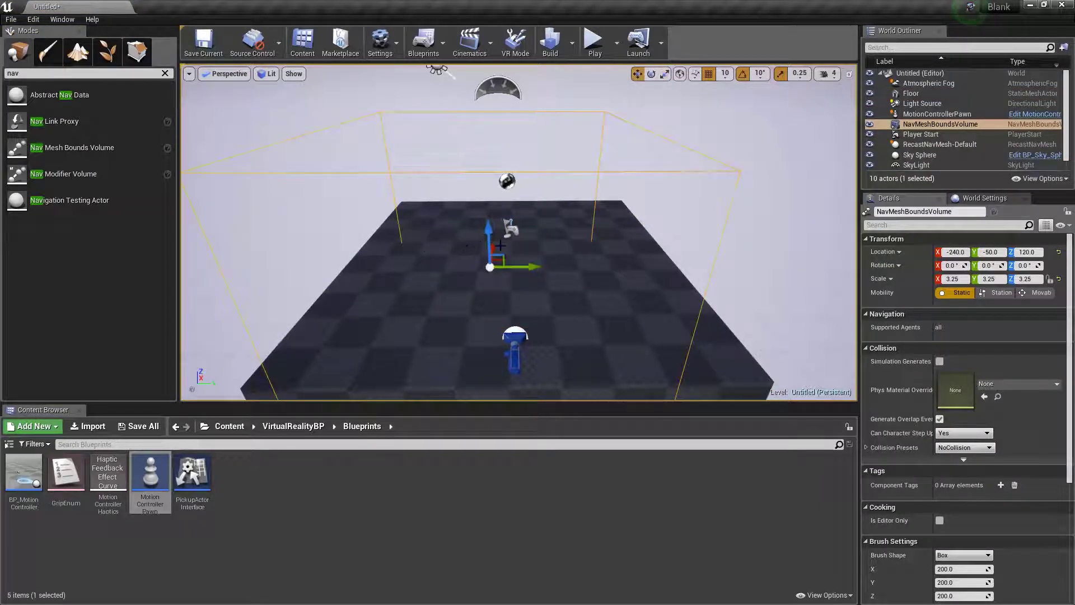
pyautogui.keyDown('alt'); pyautogui.moveTo(521, 242); pyautogui.dragTo(489, 226); pyautogui.keyUp('alt')
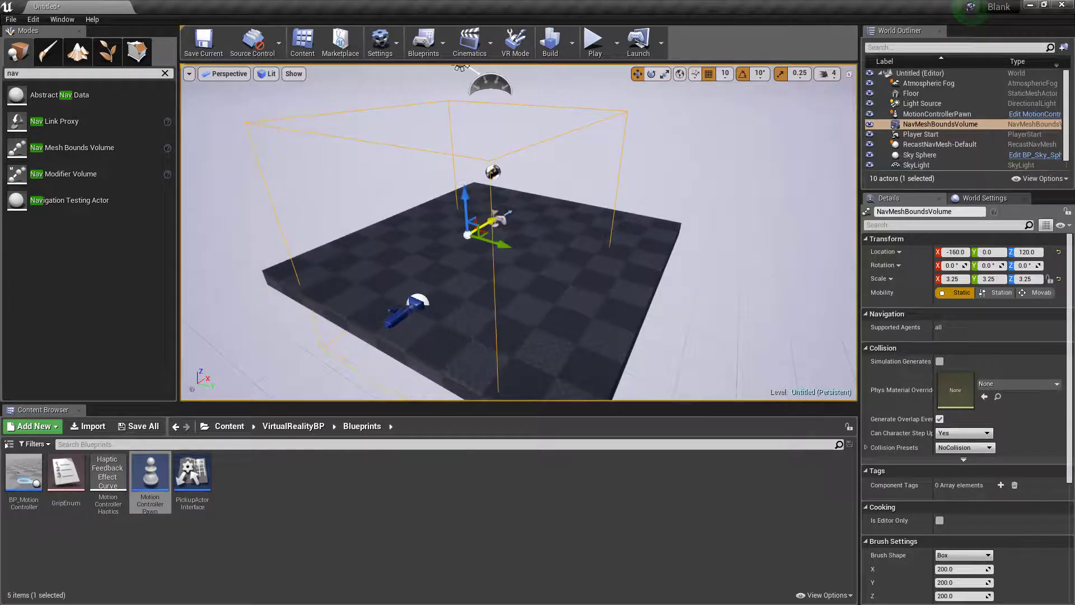
pyautogui.press('p')
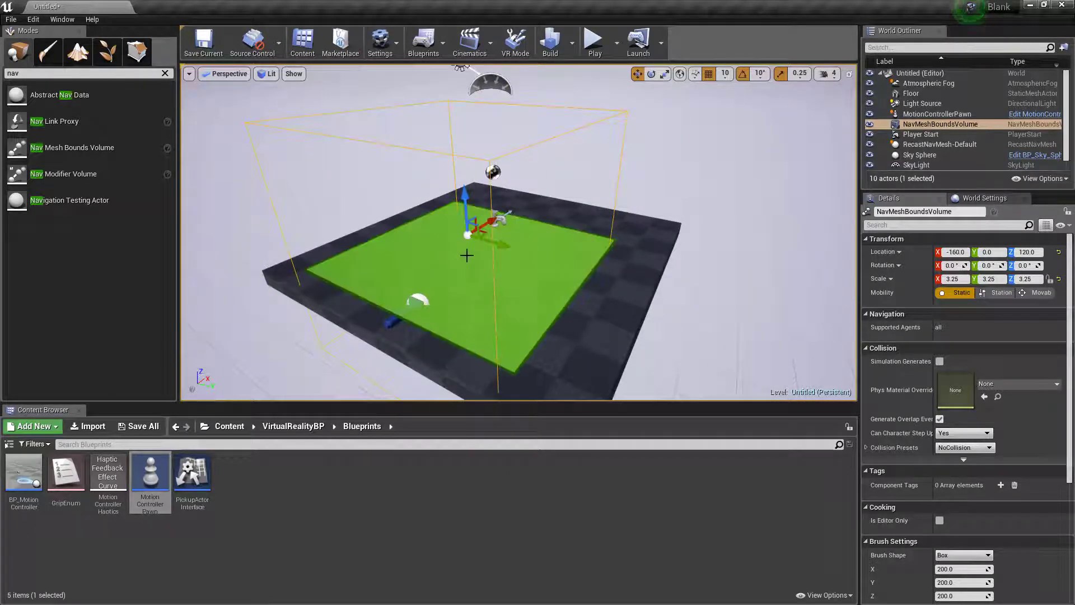
pyautogui.click(709, 170)
pyautogui.click(616, 43)
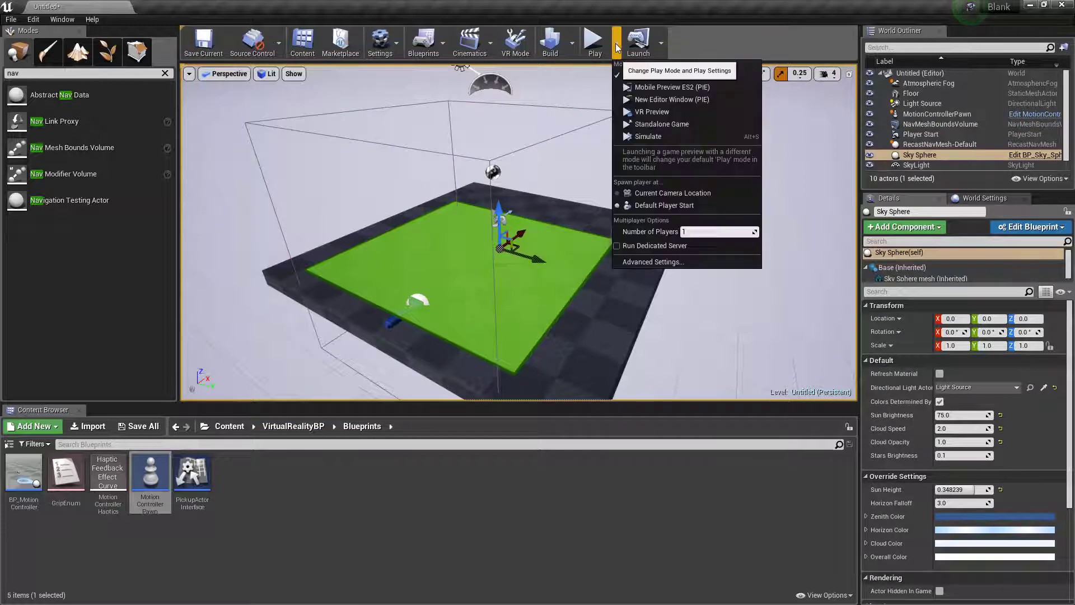
pyautogui.click(641, 111)
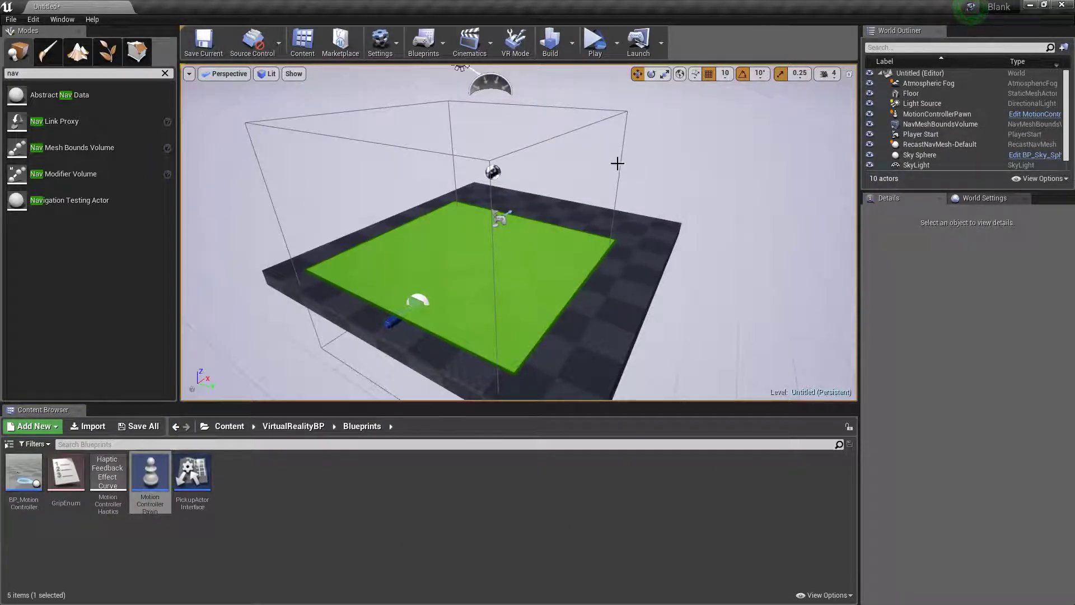
pyautogui.click(638, 162)
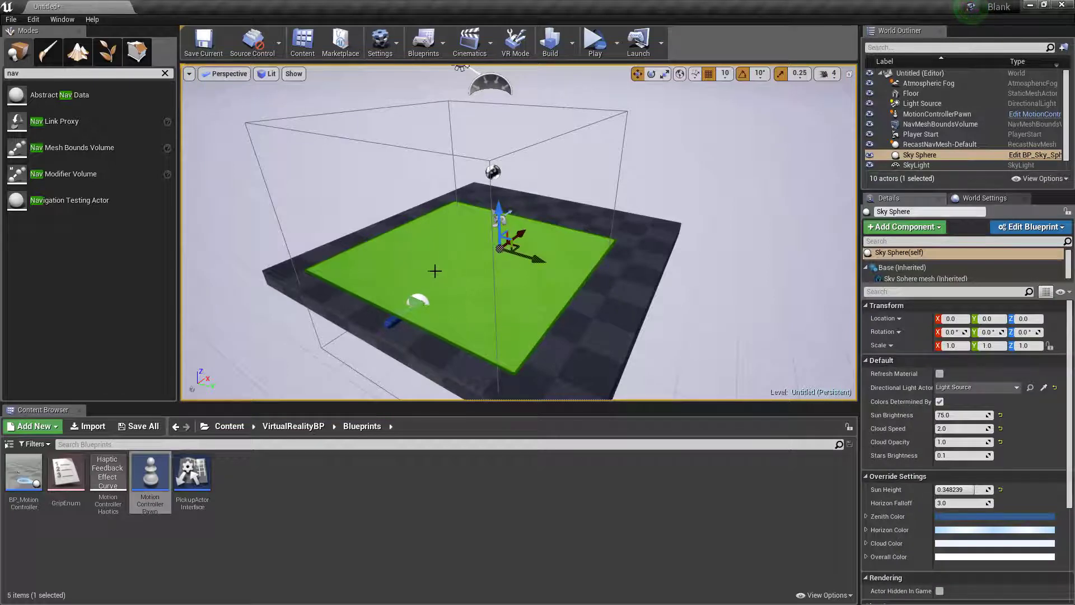
# Open Project Settings on the Engine - Input page, showing empty Action and Axis Mappings
pyautogui.click(33, 19)
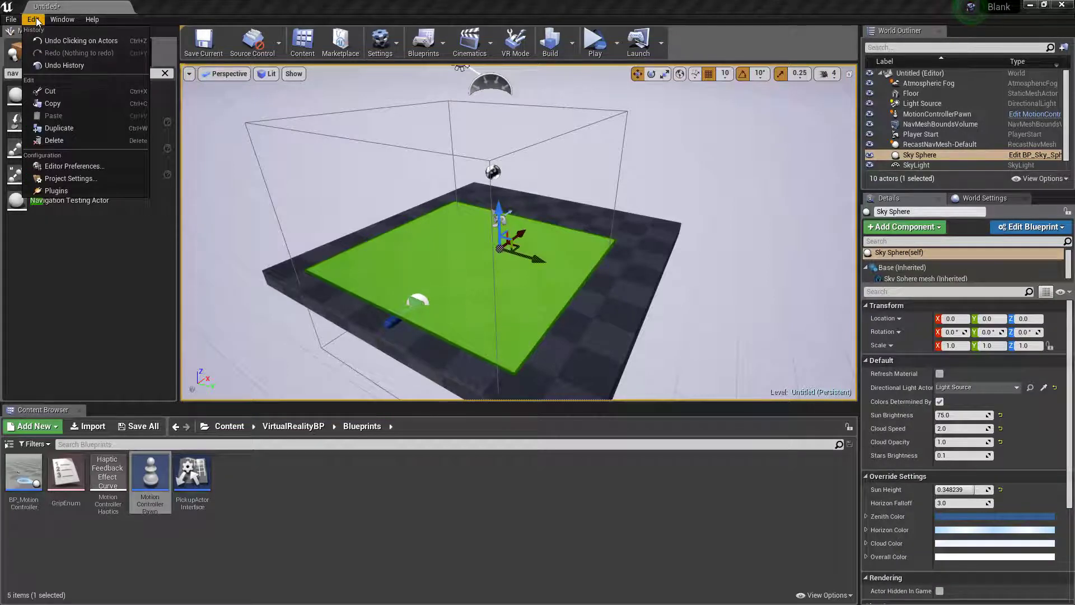
pyautogui.click(80, 181)
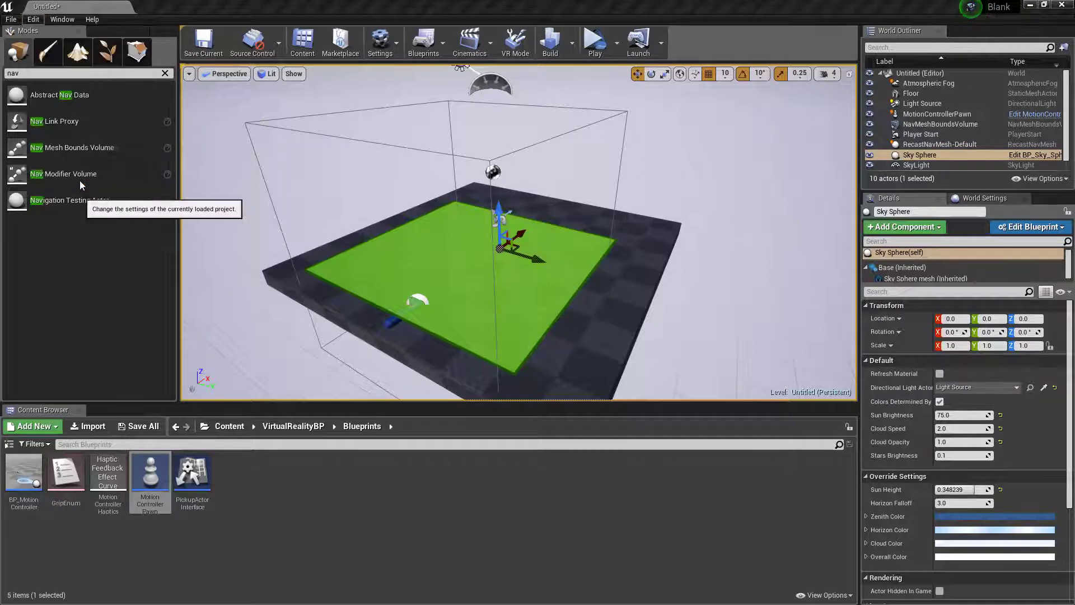
pyautogui.scroll(-3, 257, 395)
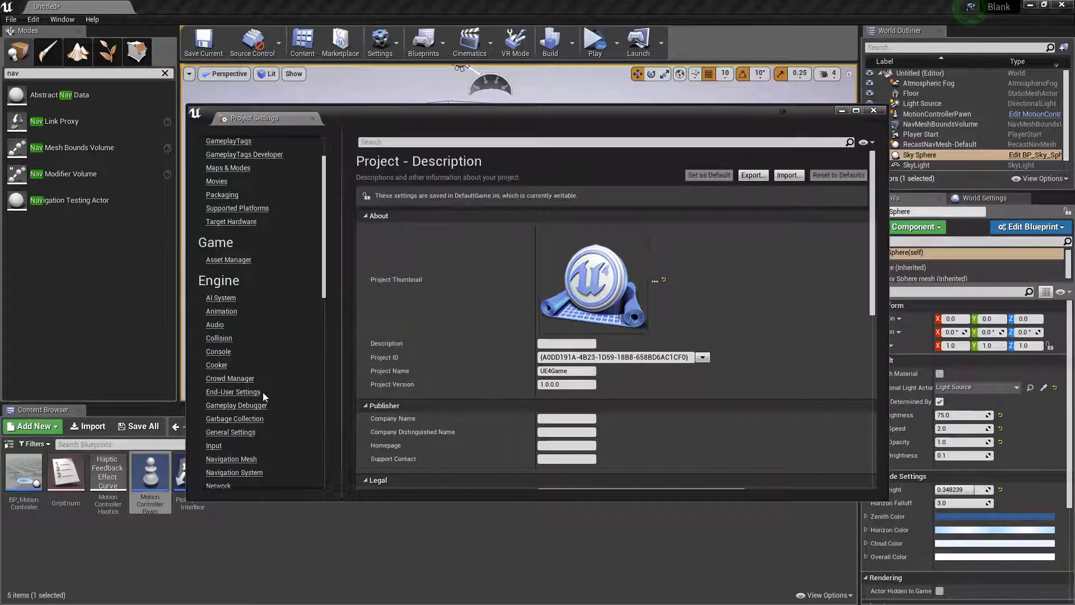
pyautogui.click(214, 445)
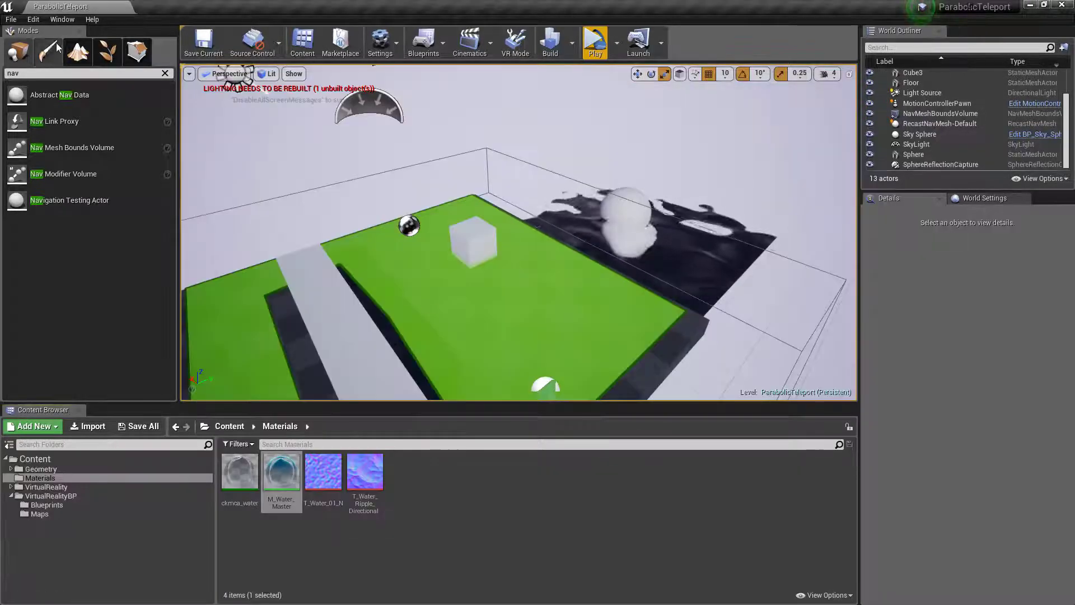
# Export ParabolicTeleport's input bindings to VRControl.ini on the Desktop
pyautogui.click(33, 19)
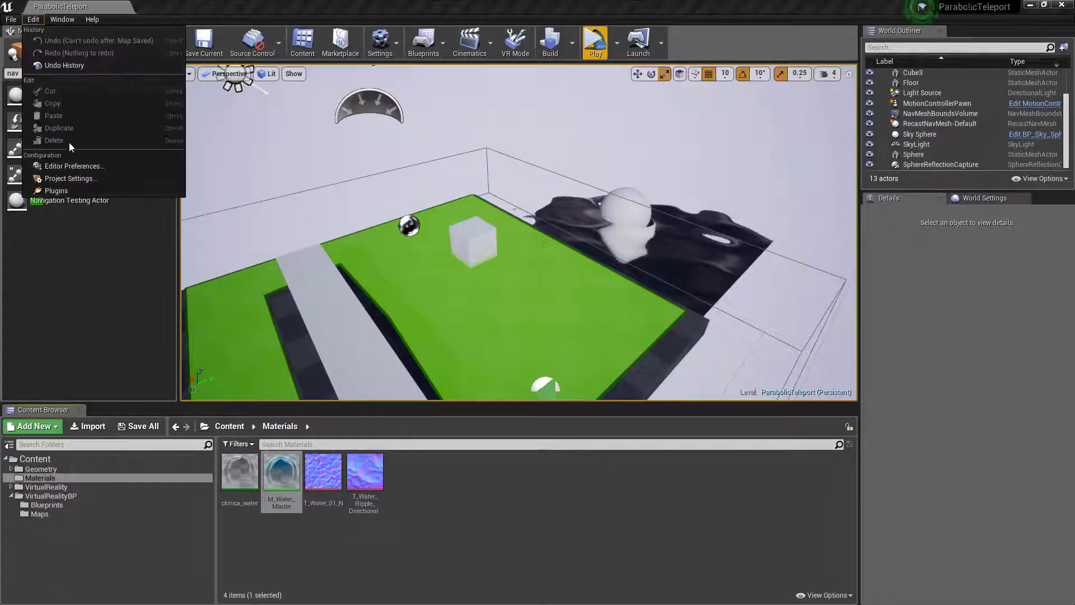
pyautogui.click(93, 179)
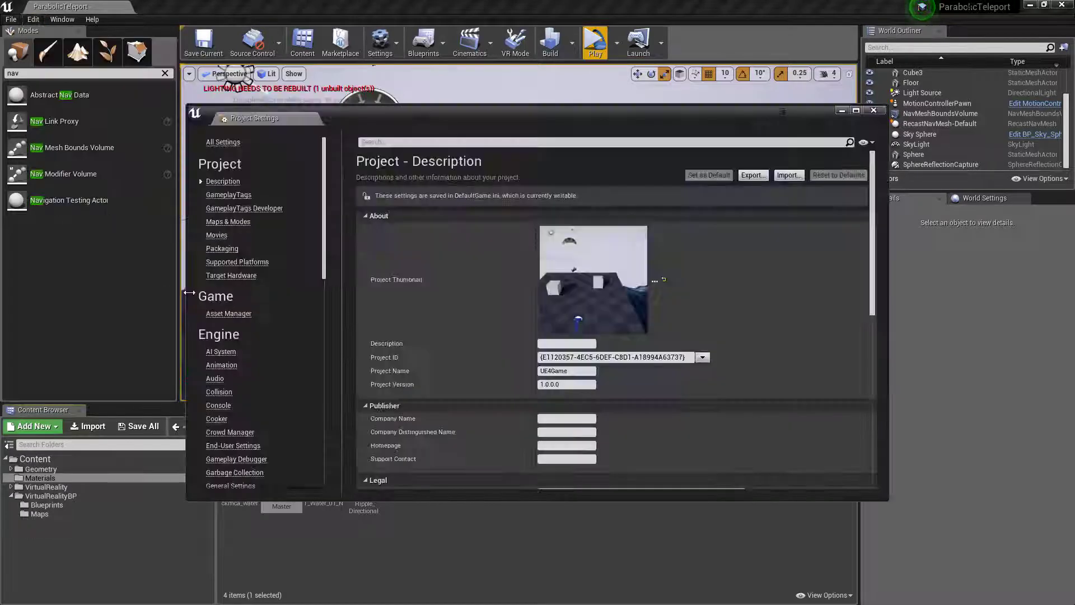
pyautogui.scroll(-5, 236, 364)
pyautogui.click(214, 428)
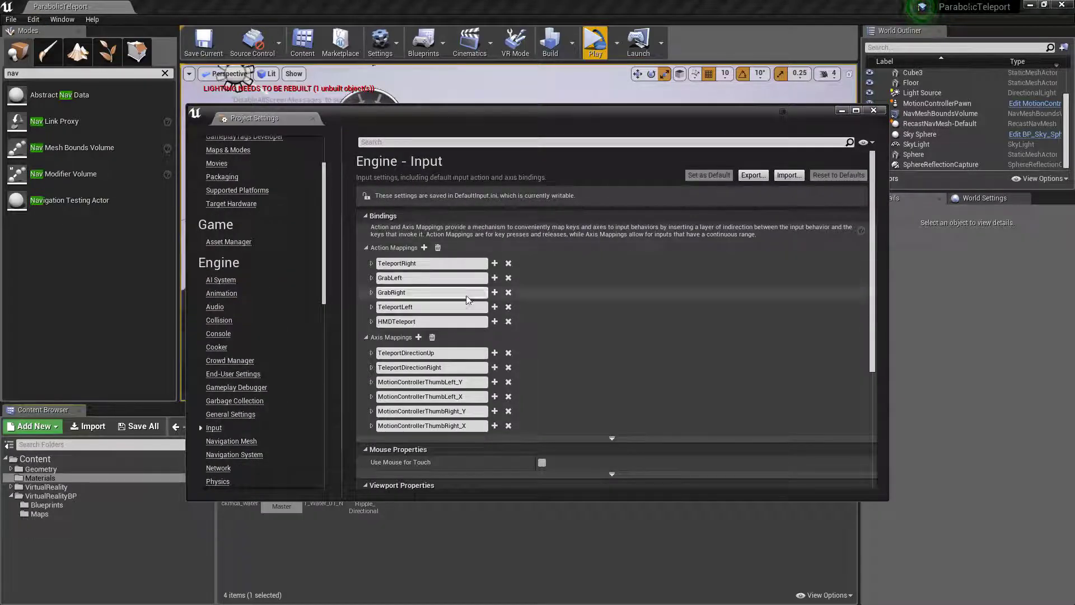
pyautogui.click(753, 175)
pyautogui.click(232, 187)
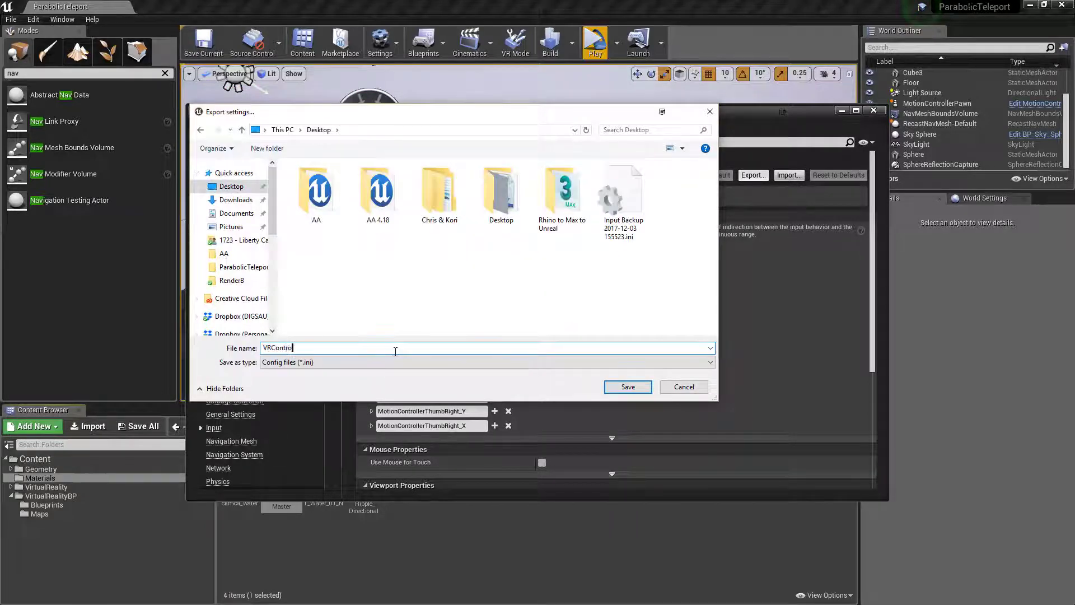
pyautogui.click(395, 348)
pyautogui.write('VRControl')
pyautogui.press('Return')
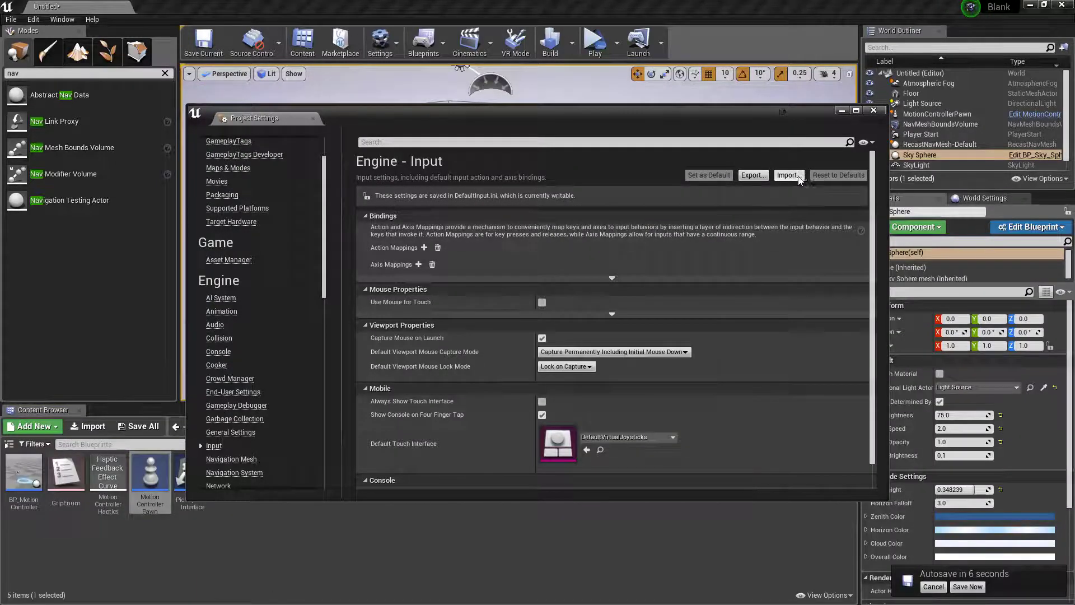
# Import VRControl.ini into the Blank project's Input settings and check the new action and axis mappings
pyautogui.click(790, 176)
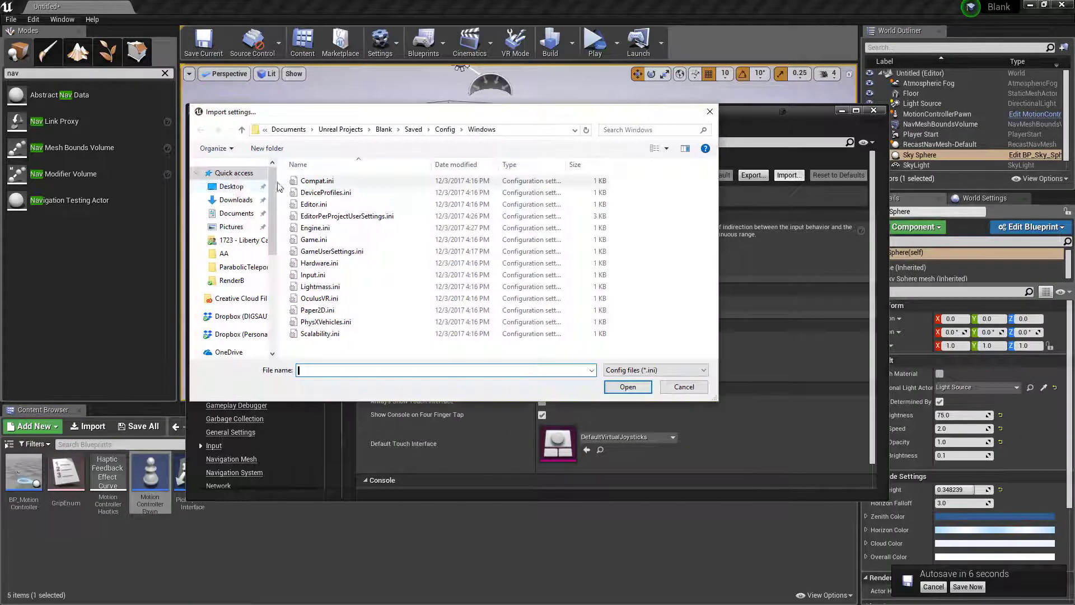
pyautogui.click(231, 186)
pyautogui.doubleClick(684, 210)
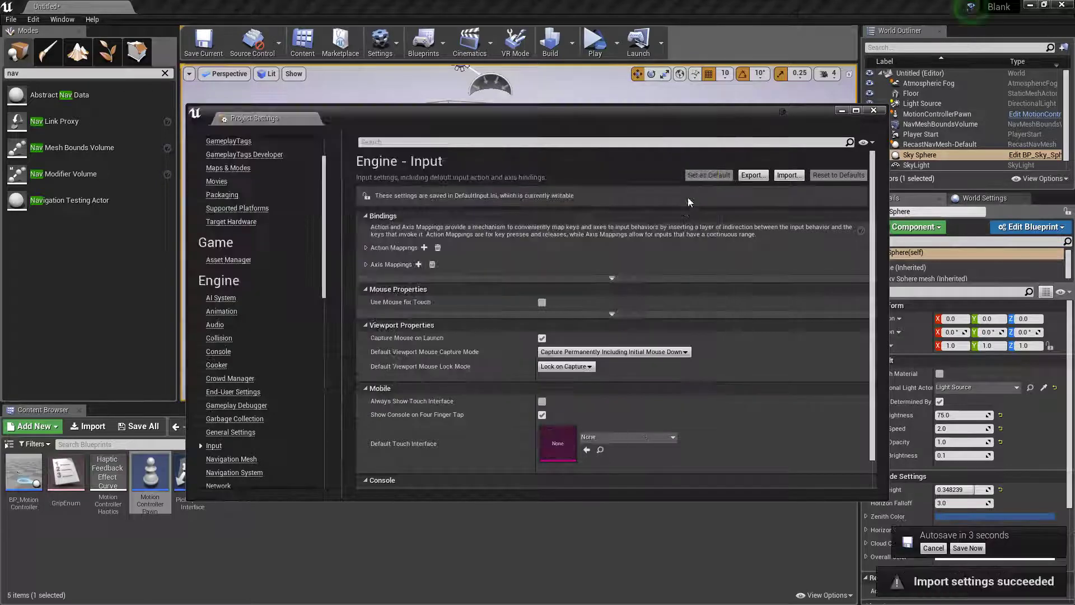
pyautogui.click(366, 248)
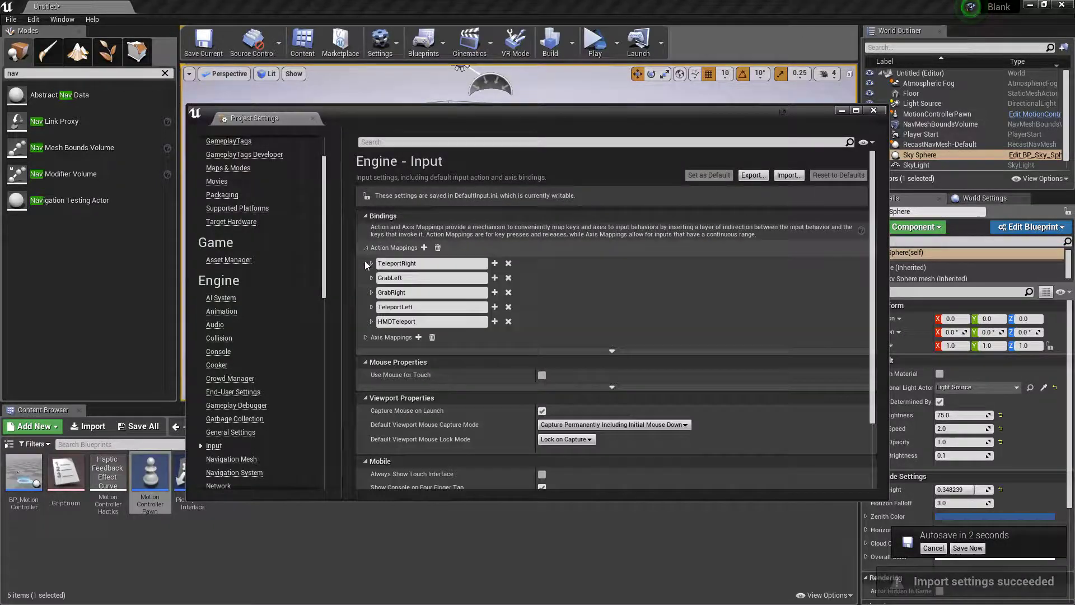
pyautogui.click(367, 336)
pyautogui.click(448, 495)
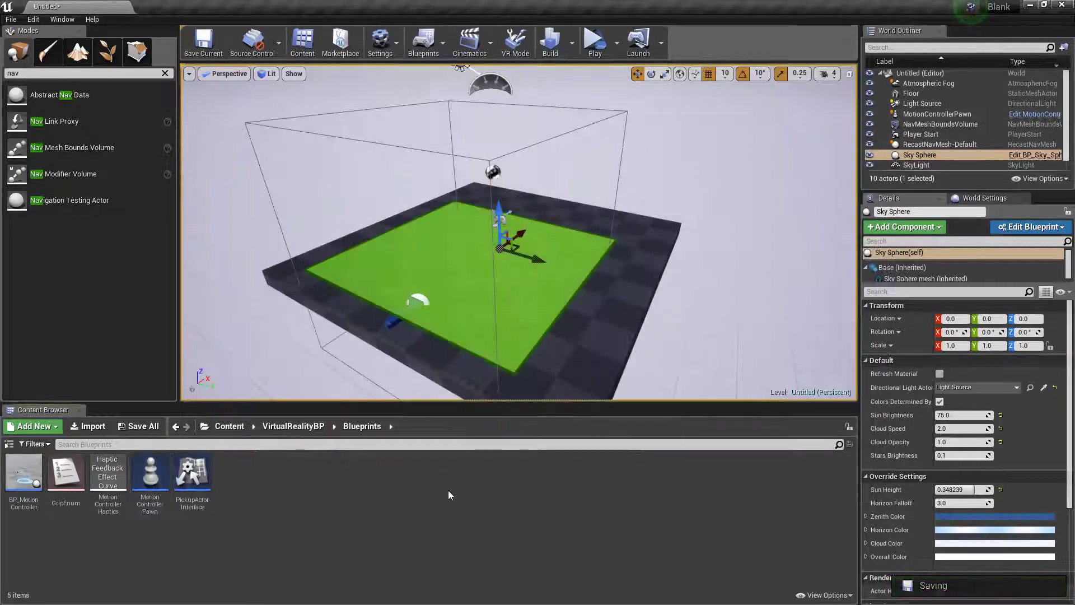
# Run a standalone game preview, then save the current level as the map Blank
pyautogui.click(592, 40)
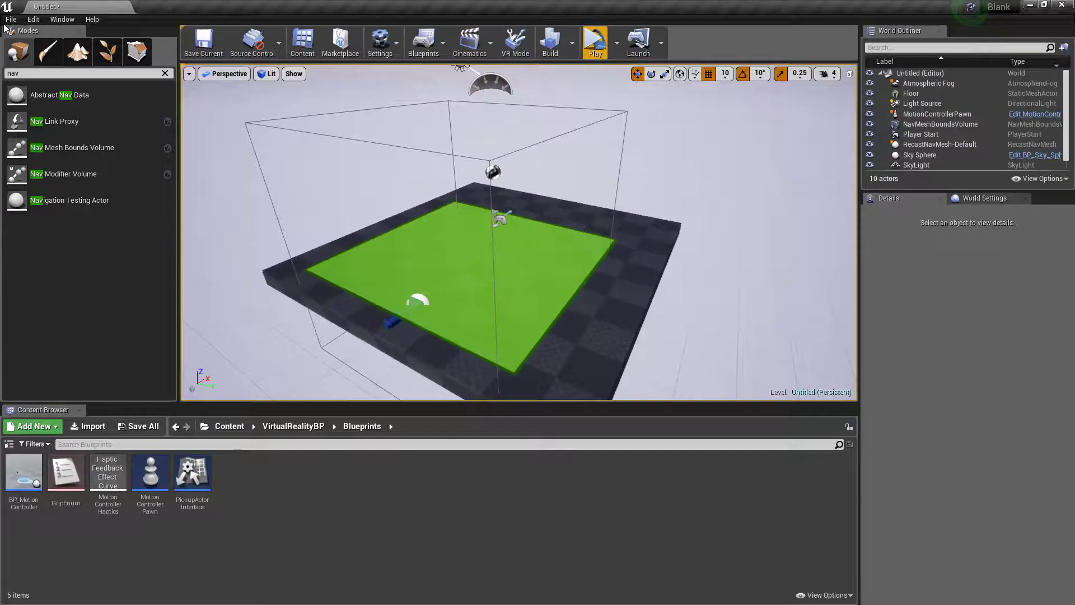
pyautogui.click(10, 19)
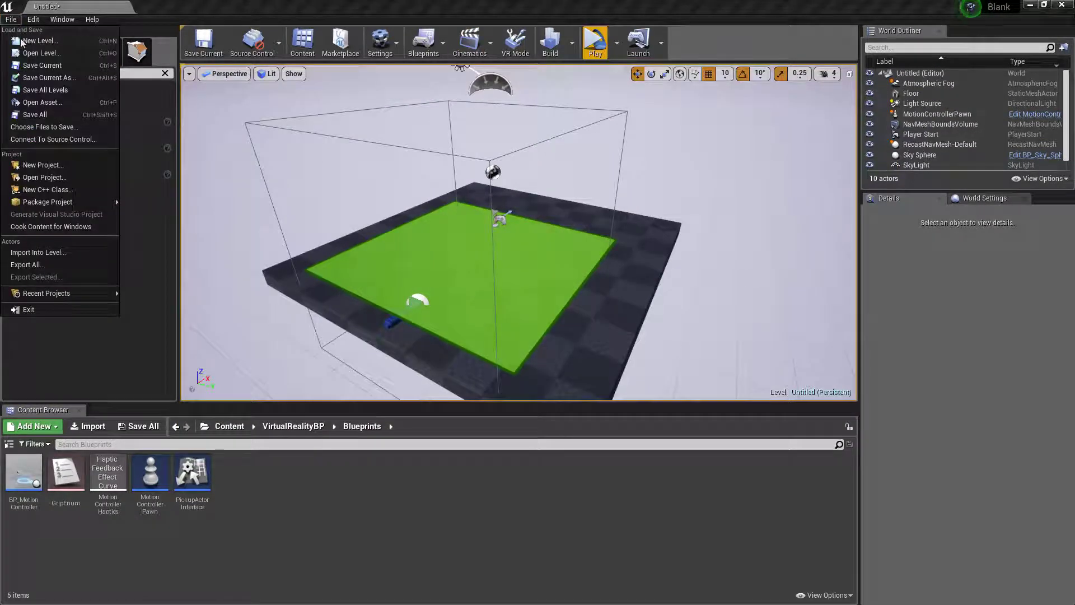
pyautogui.click(39, 106)
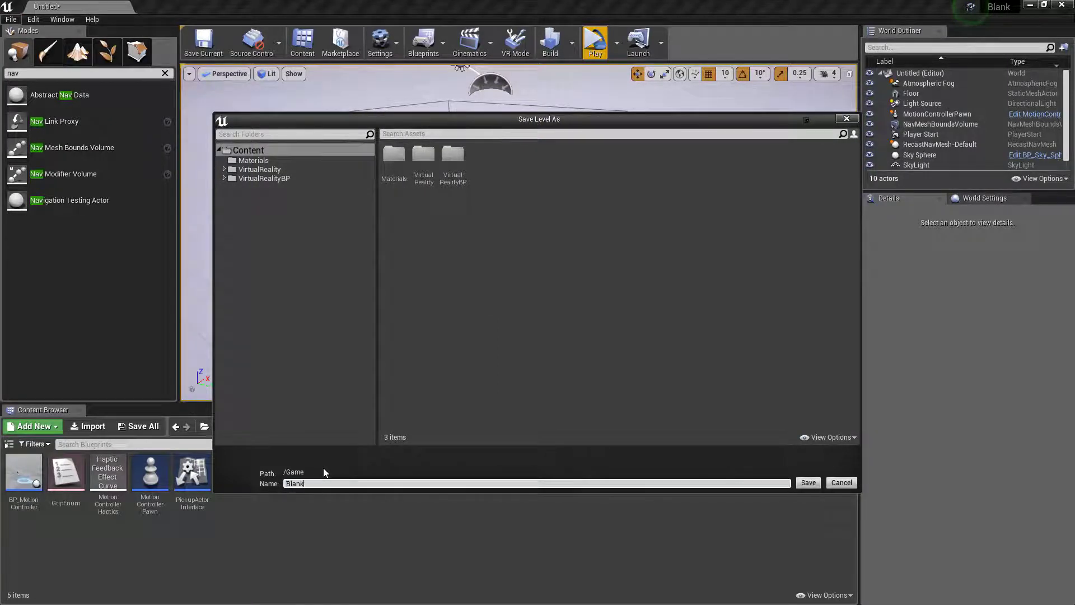
pyautogui.click(808, 483)
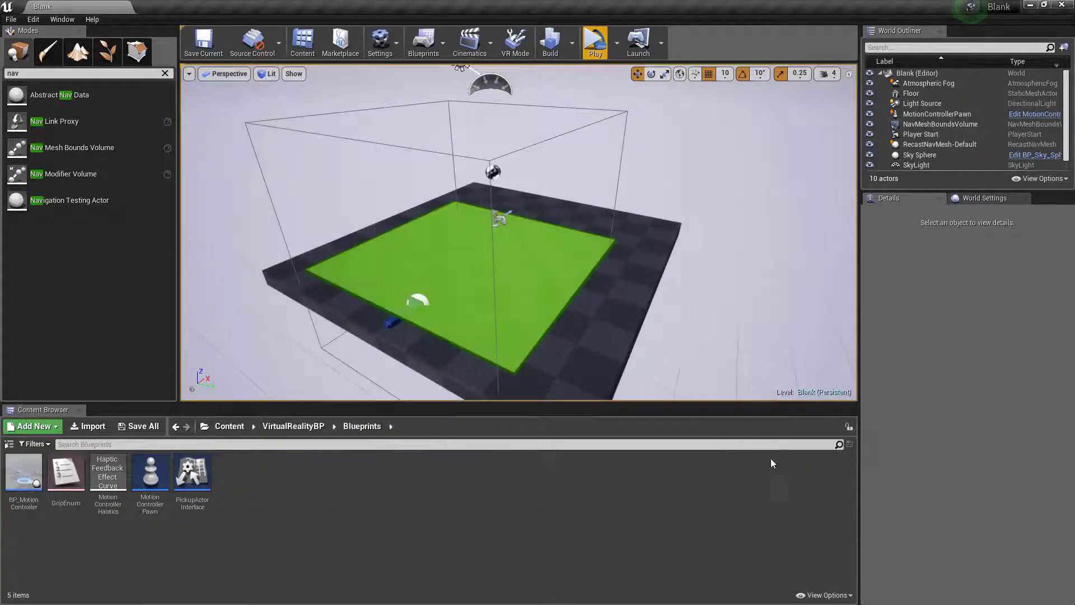
# Reopen the Blank project from Recent Projects, landing on a fresh Untitled level
pyautogui.click(17, 21)
pyautogui.moveTo(80, 325)
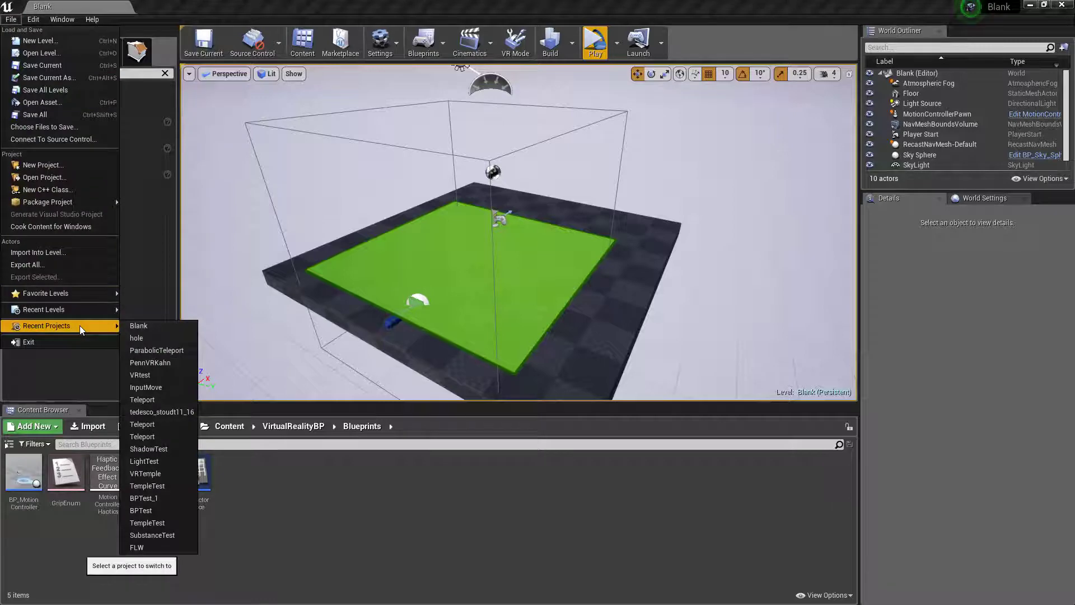
pyautogui.click(146, 328)
pyautogui.click(644, 336)
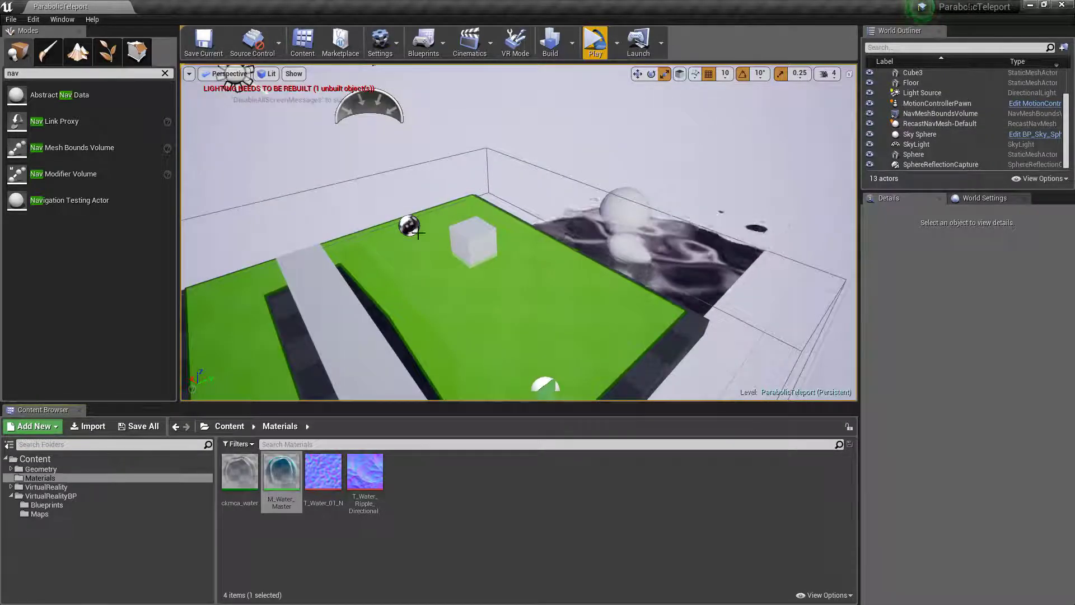
pyautogui.moveTo(493, 190); pyautogui.dragTo(470, 198, button='right')
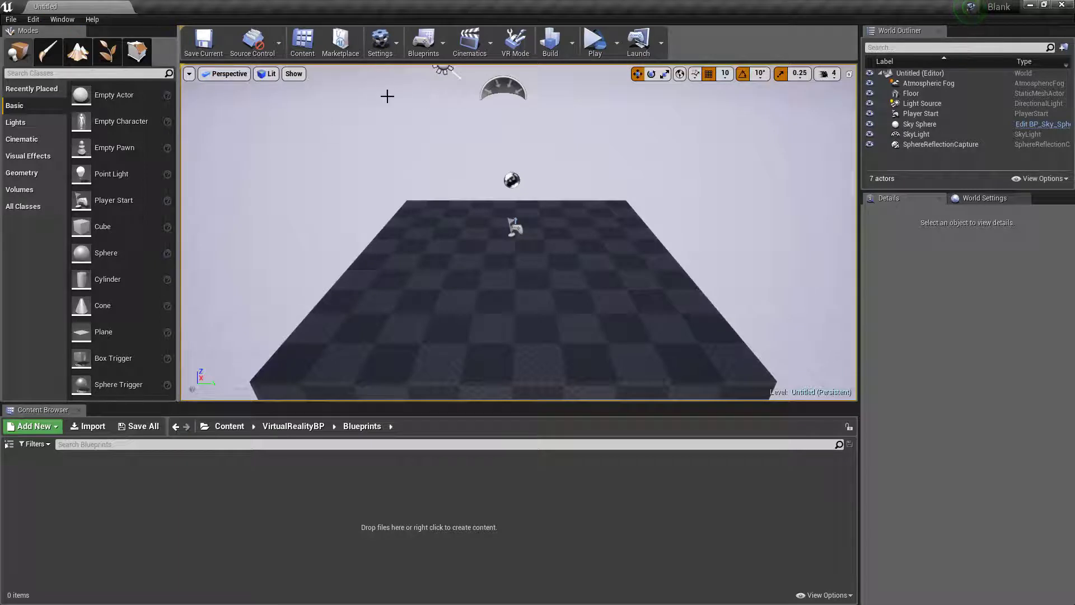
# Load the Blank map from the Content root and launch a standalone game preview
pyautogui.click(230, 426)
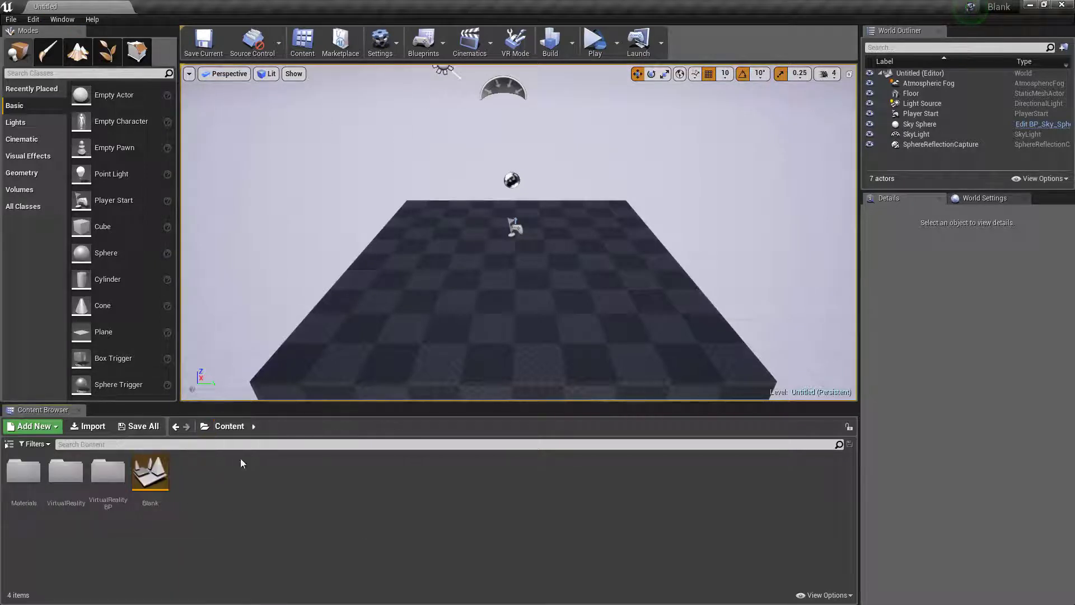
pyautogui.doubleClick(149, 481)
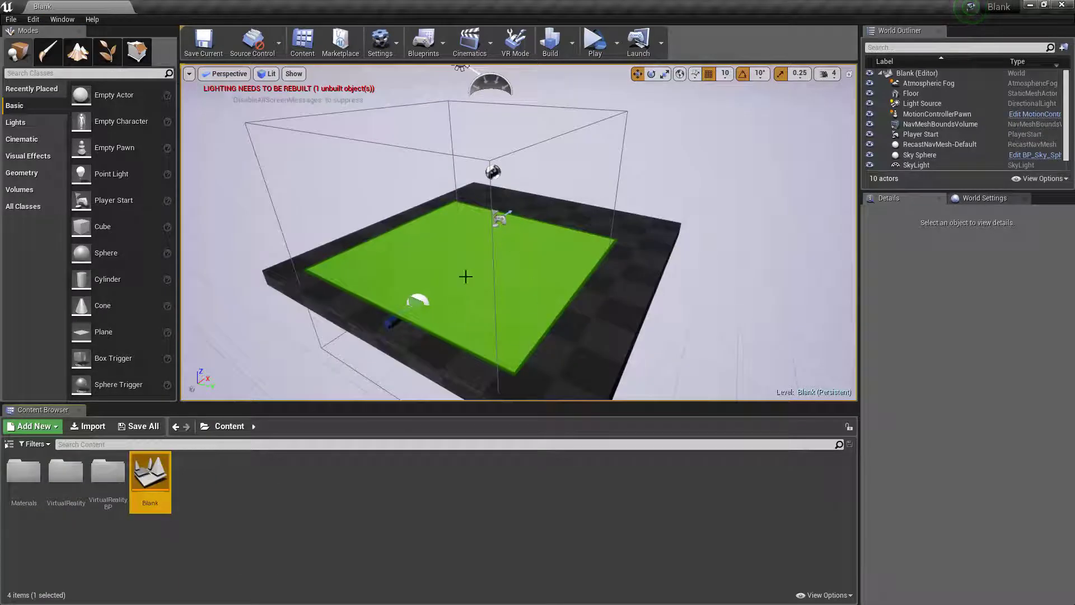
pyautogui.click(595, 44)
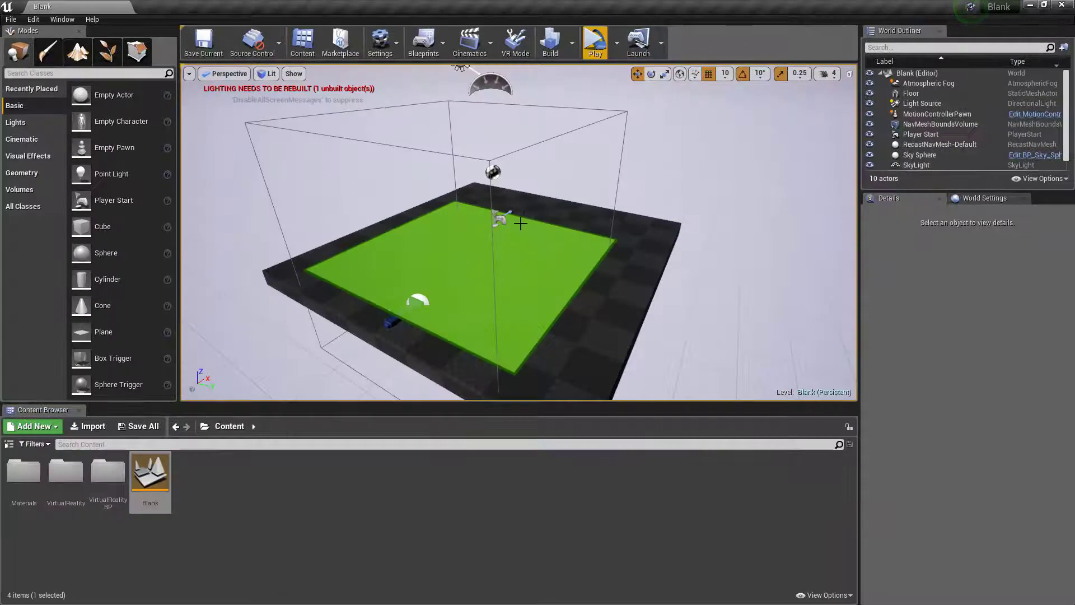
# Duplicate the floor upward as Floor2 and move it to 420, 0, 200
pyautogui.click(495, 196)
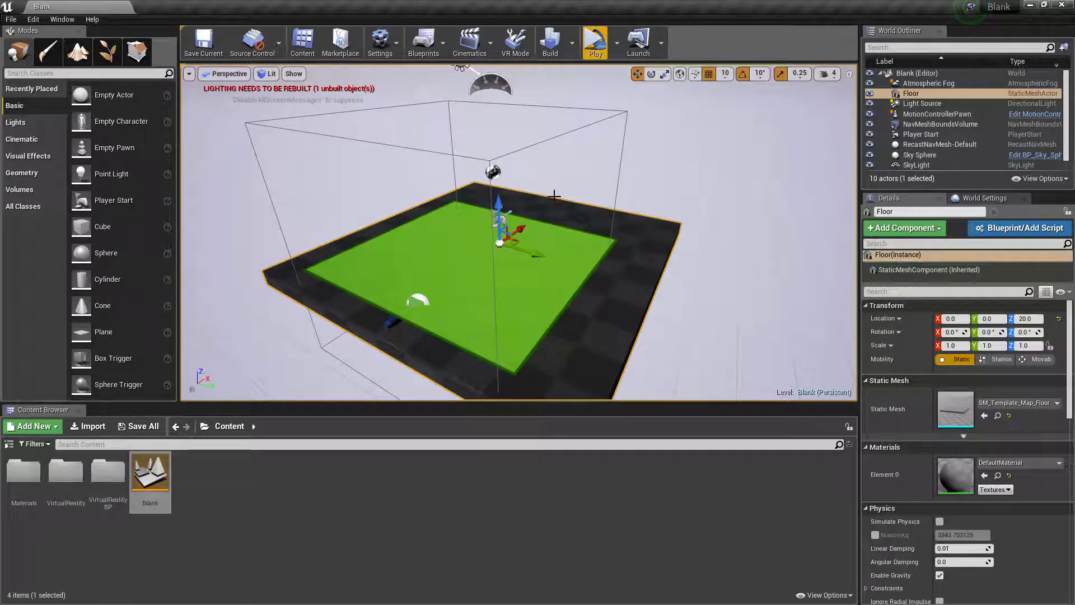
pyautogui.keyDown('alt'); pyautogui.moveTo(497, 206); pyautogui.dragTo(509, 163); pyautogui.keyUp('alt')
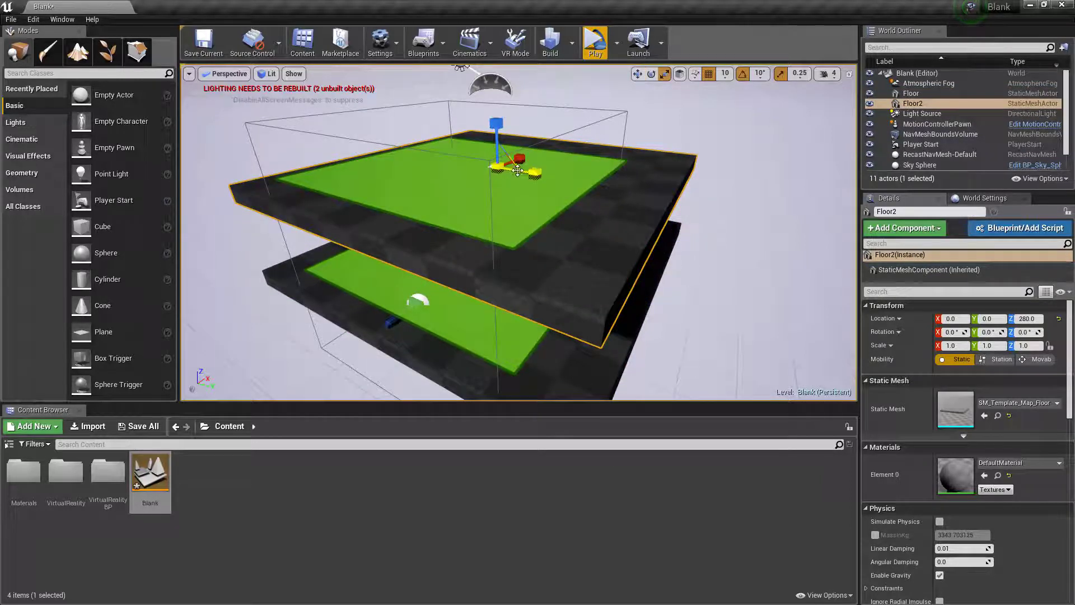
pyautogui.moveTo(512, 167); pyautogui.dragTo(563, 147)
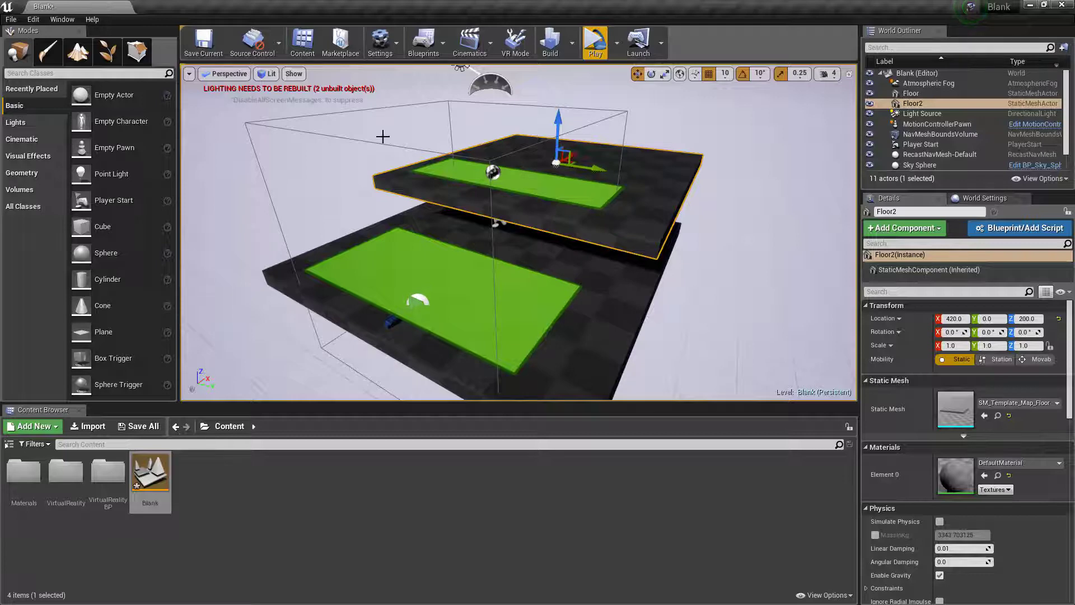
pyautogui.click(246, 124)
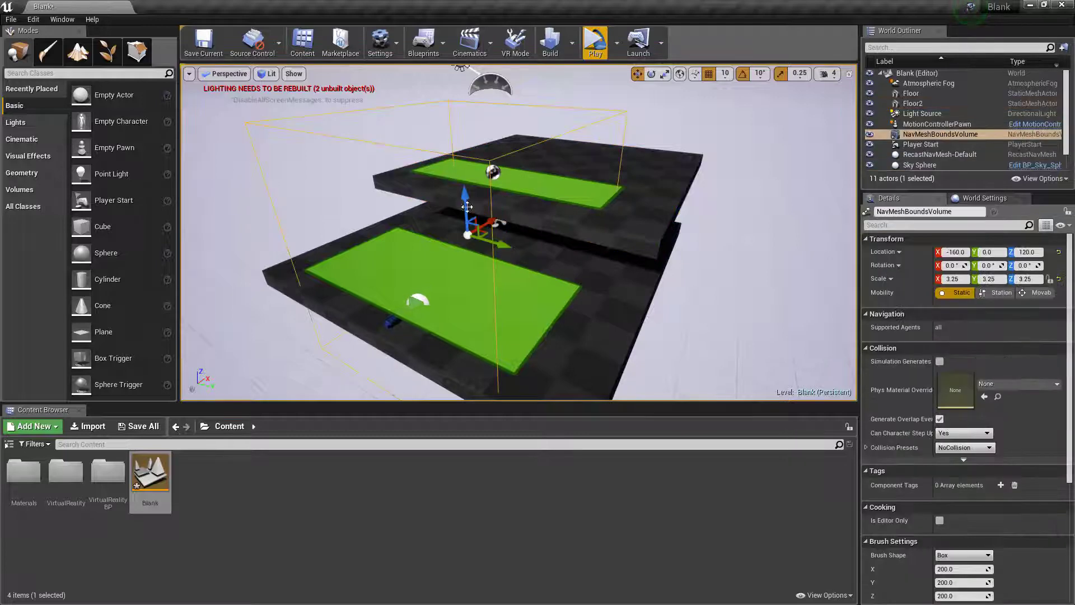
# Lower the nav mesh volume around the bottom floor and duplicate it up onto Floor2
pyautogui.moveTo(469, 197); pyautogui.dragTo(459, 280)
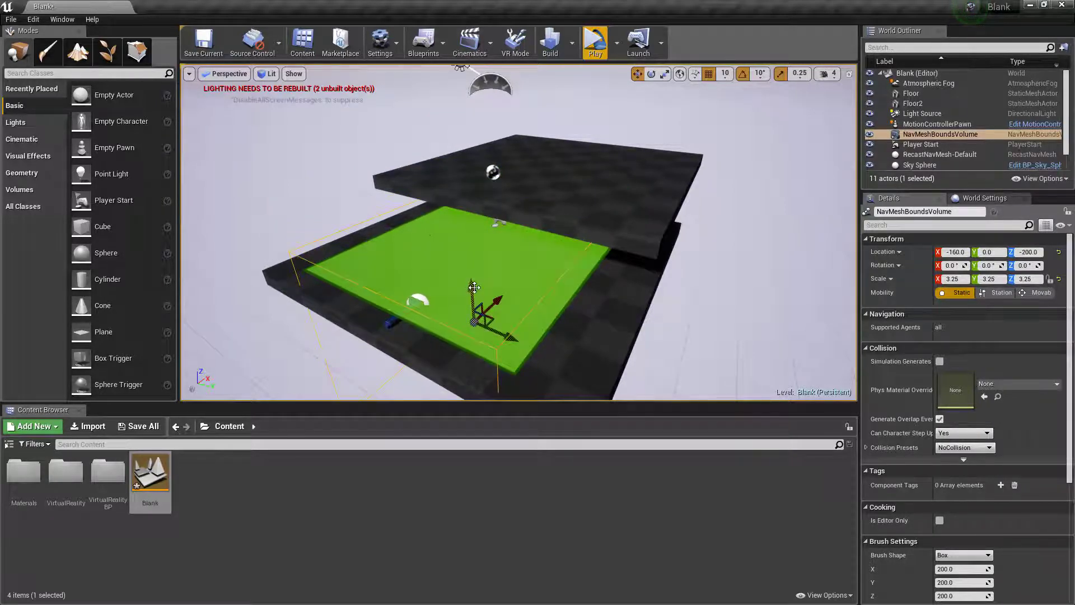
pyautogui.keyDown('alt'); pyautogui.moveTo(472, 289); pyautogui.dragTo(573, 168); pyautogui.keyUp('alt')
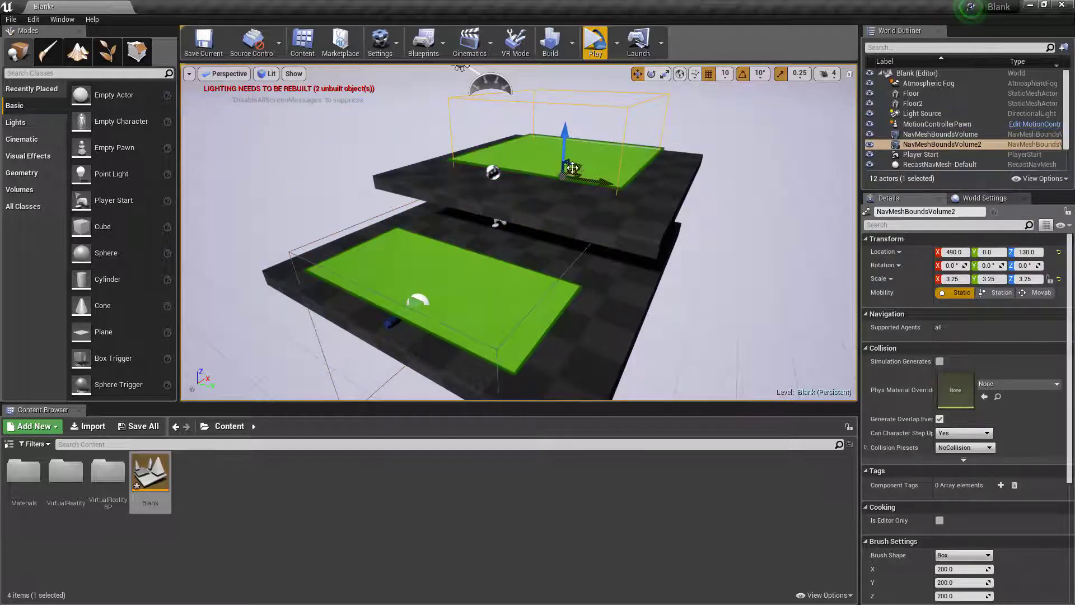
pyautogui.click(340, 231)
pyautogui.click(343, 235)
pyautogui.press('f')
pyautogui.keyDown('alt'); pyautogui.moveTo(518, 232); pyautogui.dragTo(445, 220); pyautogui.keyUp('alt')
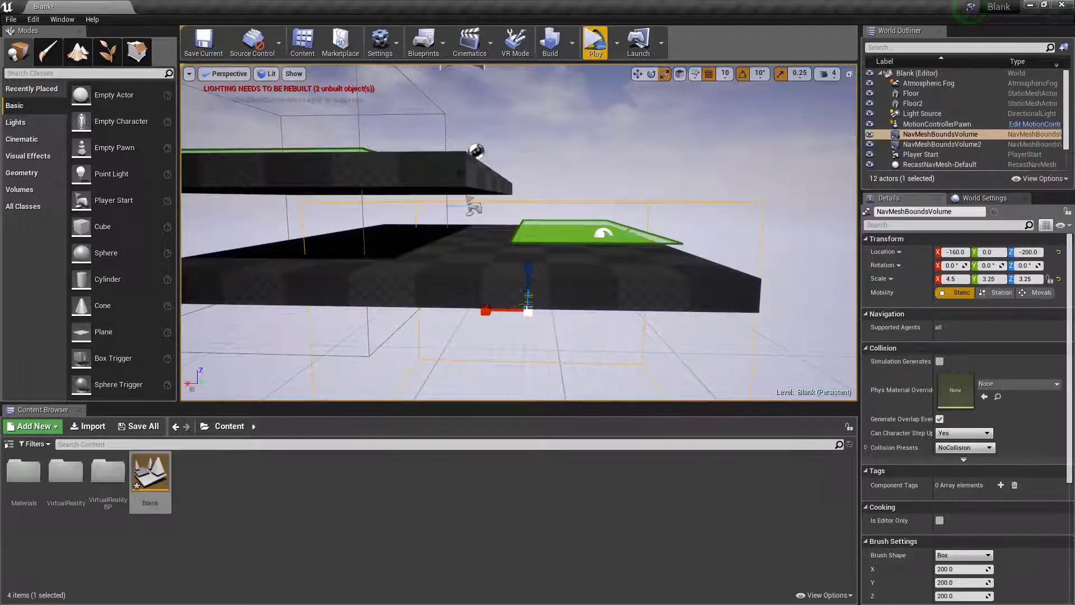
# Reposition Floor2 and raise it to 550, 0, 330
pyautogui.click(347, 171)
pyautogui.moveTo(314, 178); pyautogui.dragTo(283, 178)
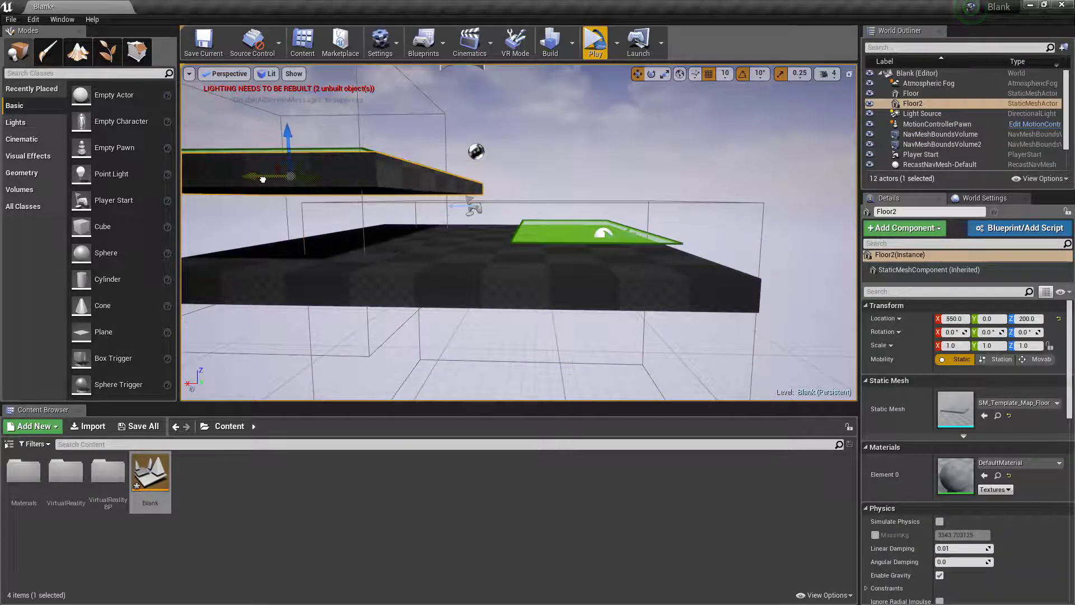
pyautogui.click(559, 167)
pyautogui.moveTo(559, 167); pyautogui.dragTo(504, 199, button='right')
pyautogui.click(409, 194)
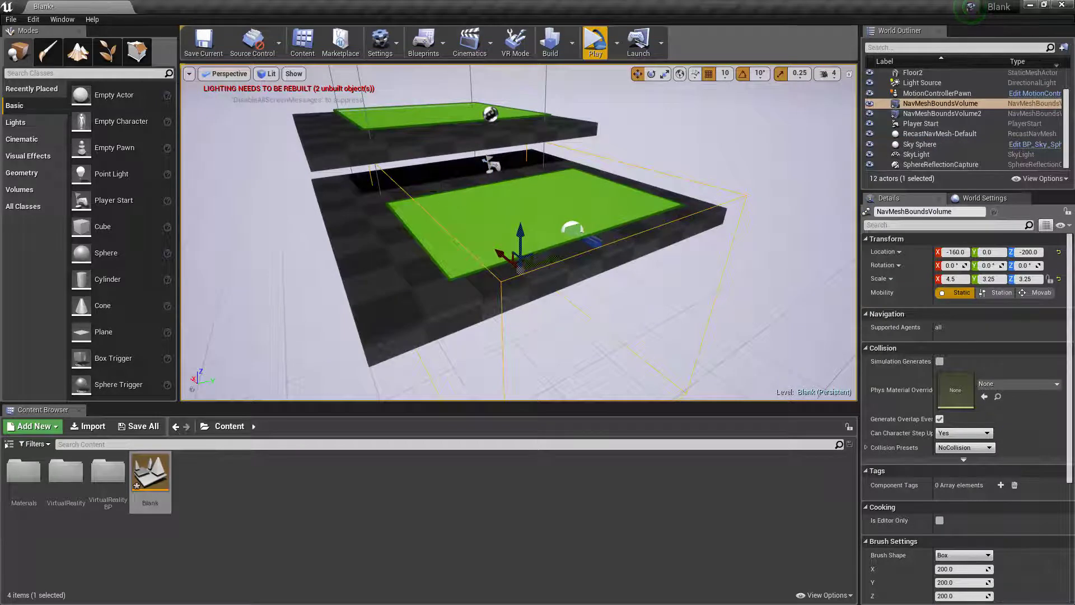
pyautogui.moveTo(409, 194); pyautogui.dragTo(417, 202, button='right')
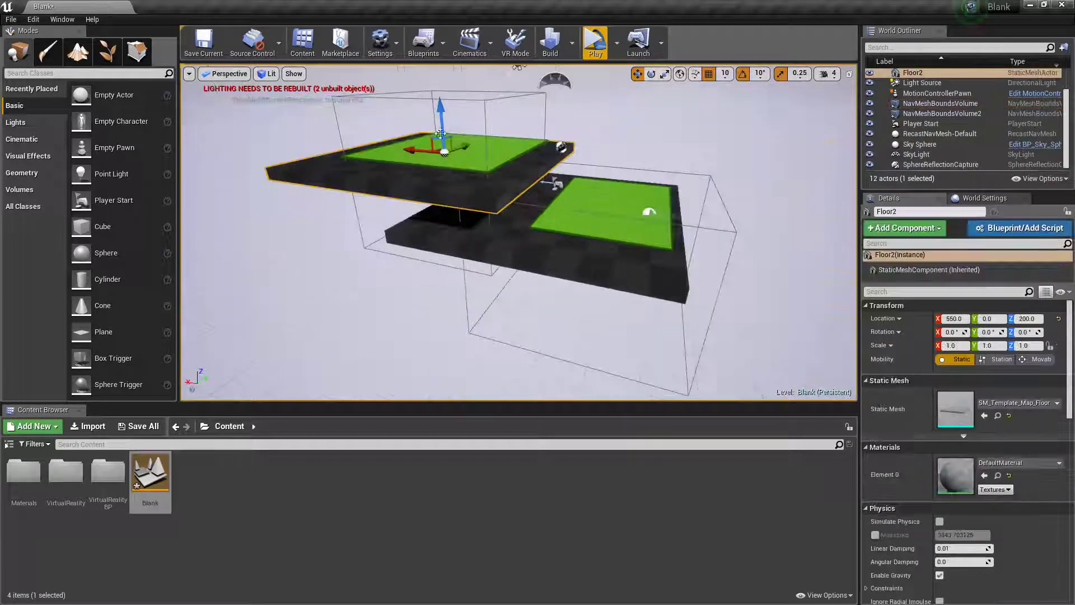
pyautogui.moveTo(439, 132); pyautogui.dragTo(446, 109)
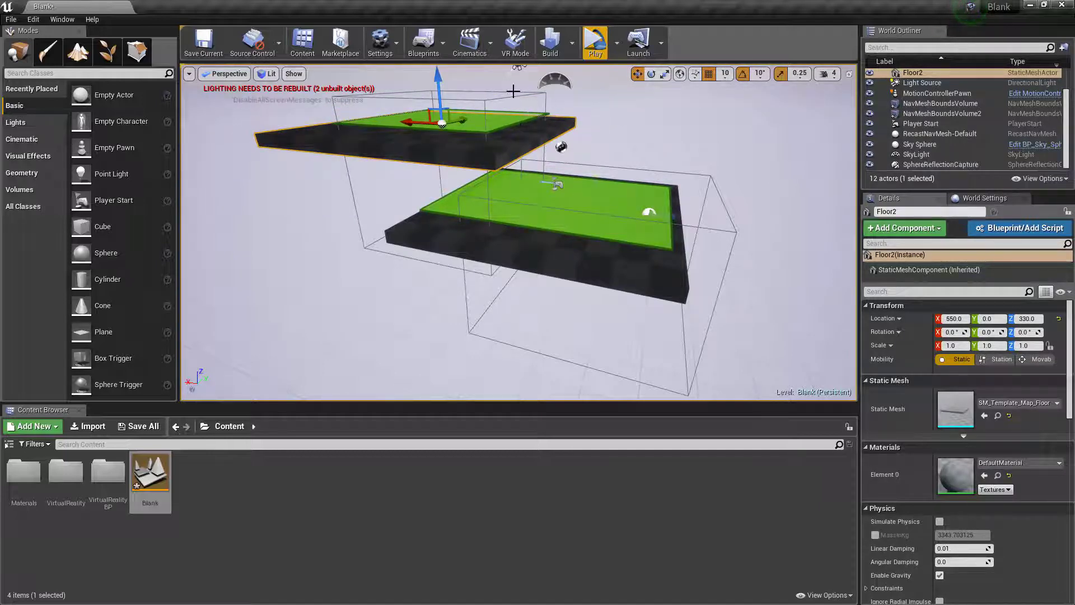
# Launch the two-floor Blank level in a standalone game preview window
pyautogui.click(596, 42)
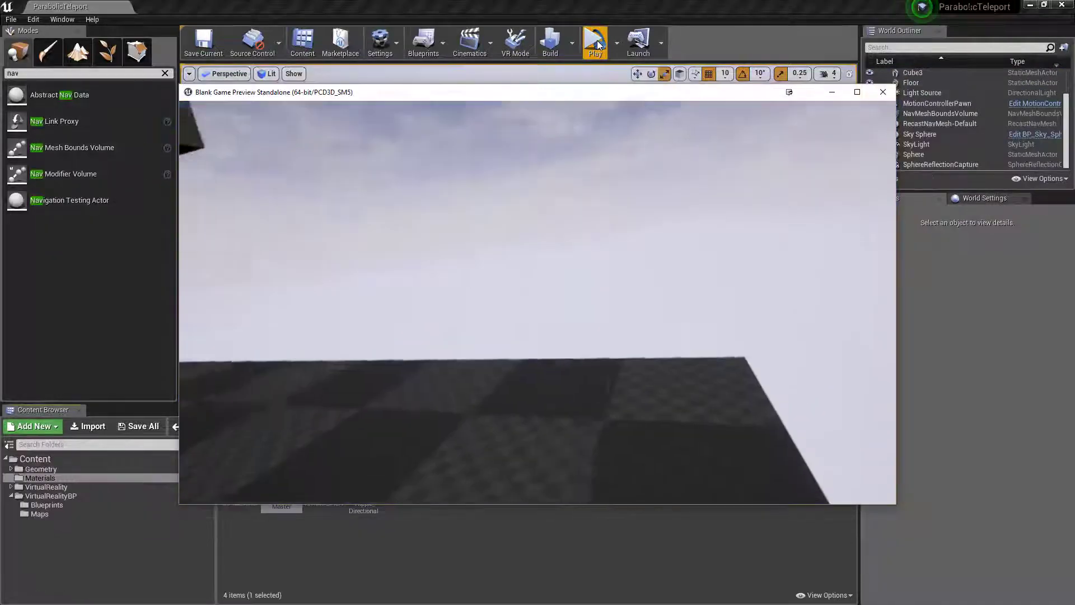